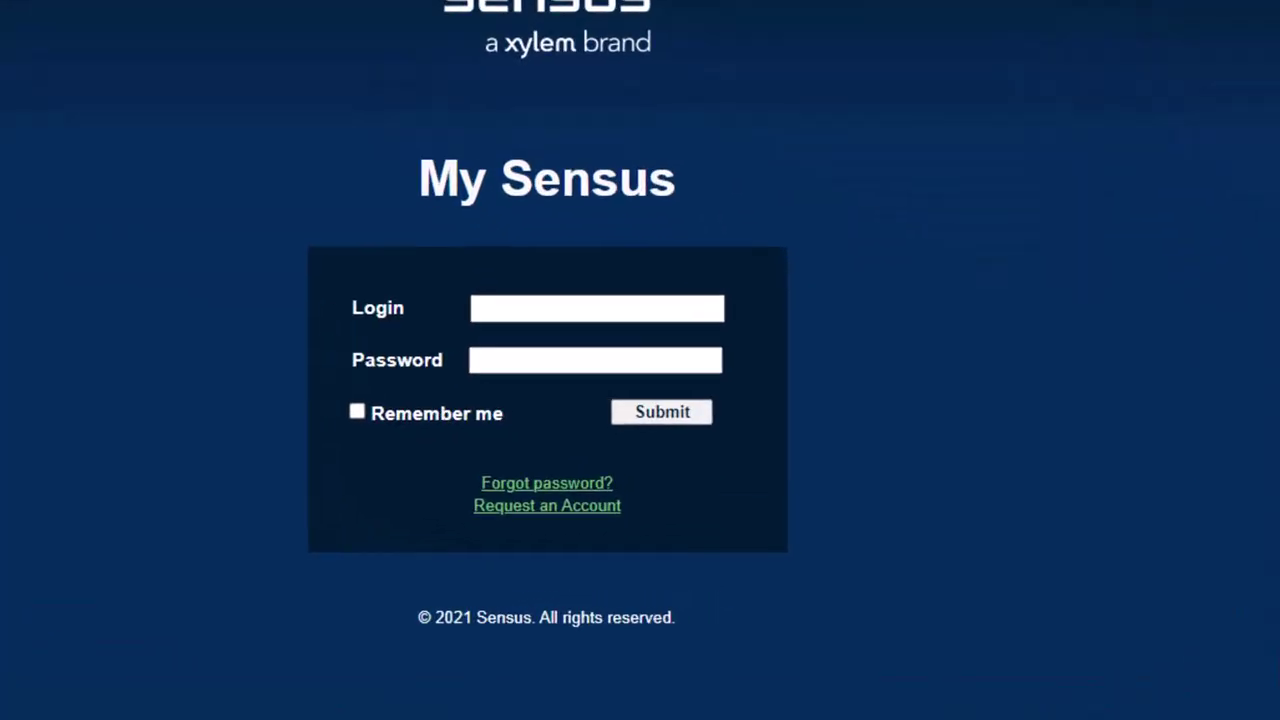
Sign in to the My Sensus portal using the browser's saved account login and password.
type("s")
key("Escape")
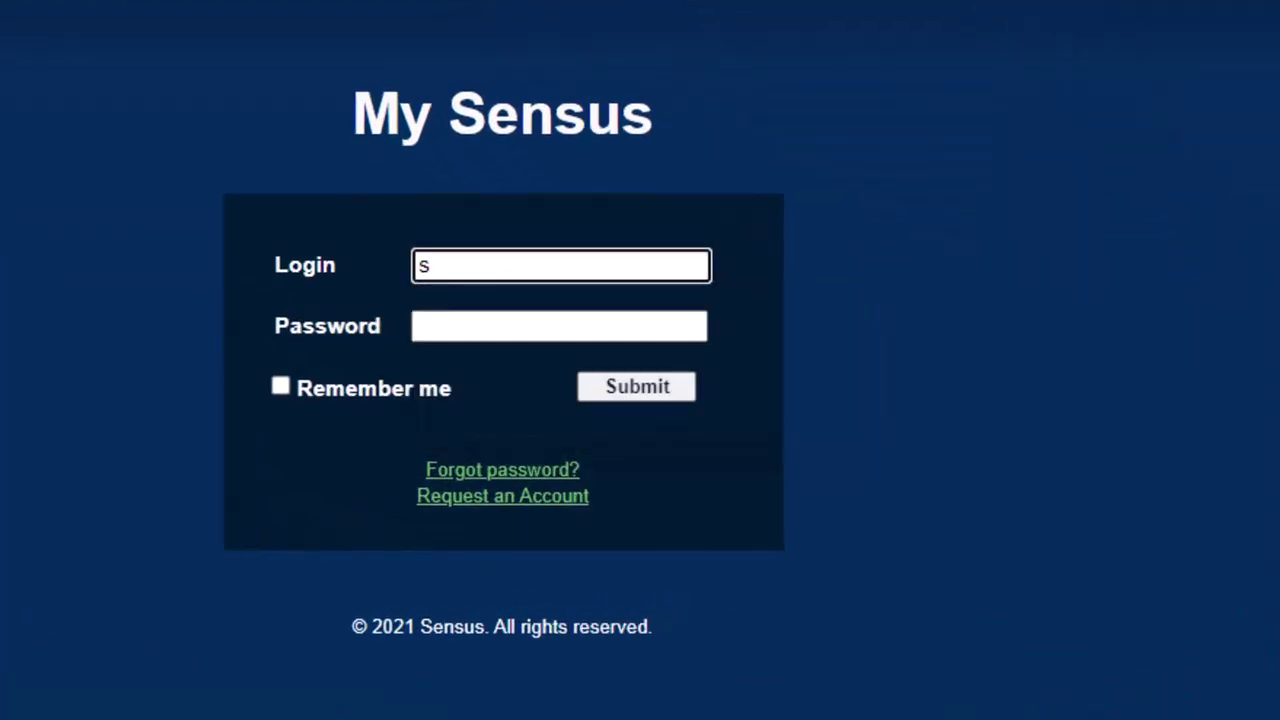
type("e")
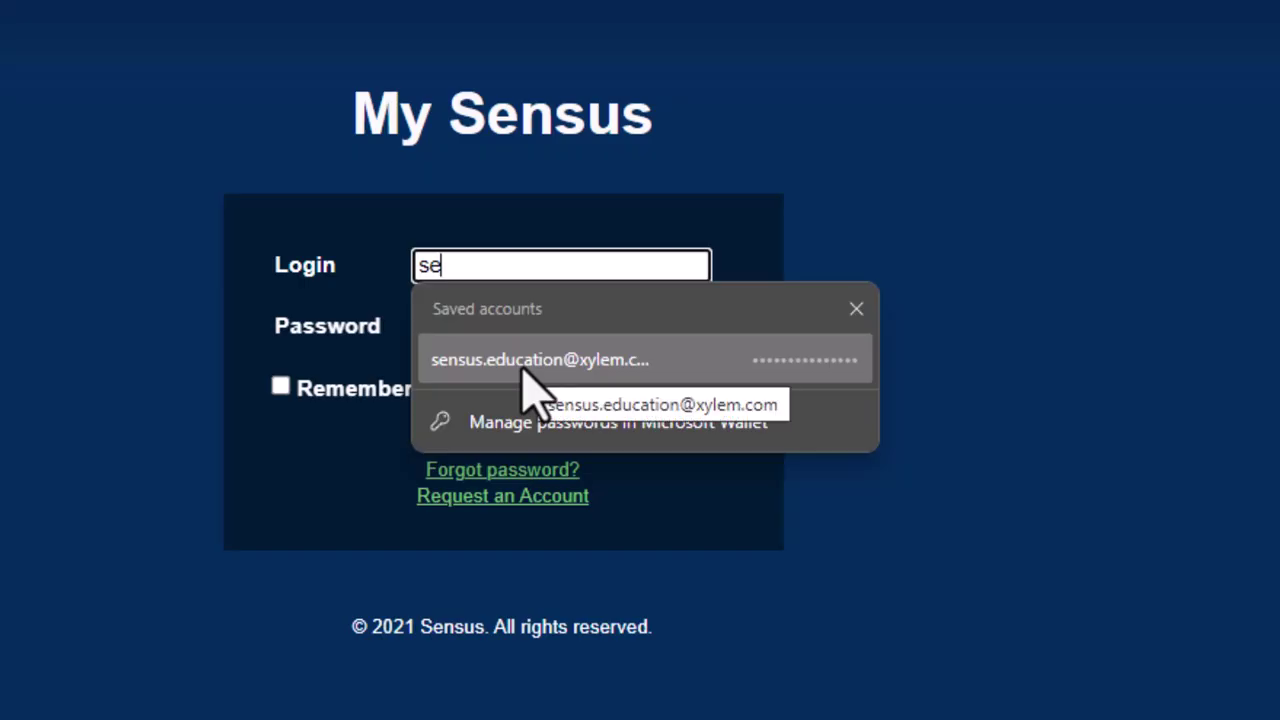
left_click(523, 362)
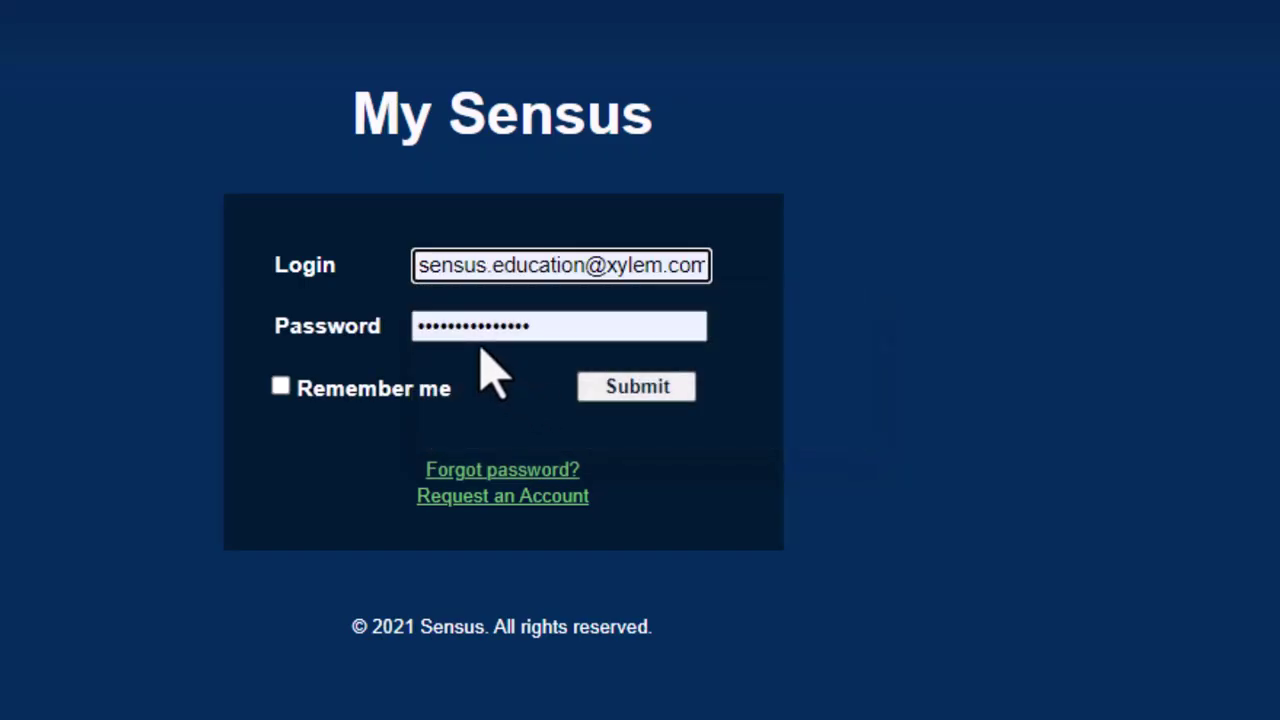
left_click(632, 390)
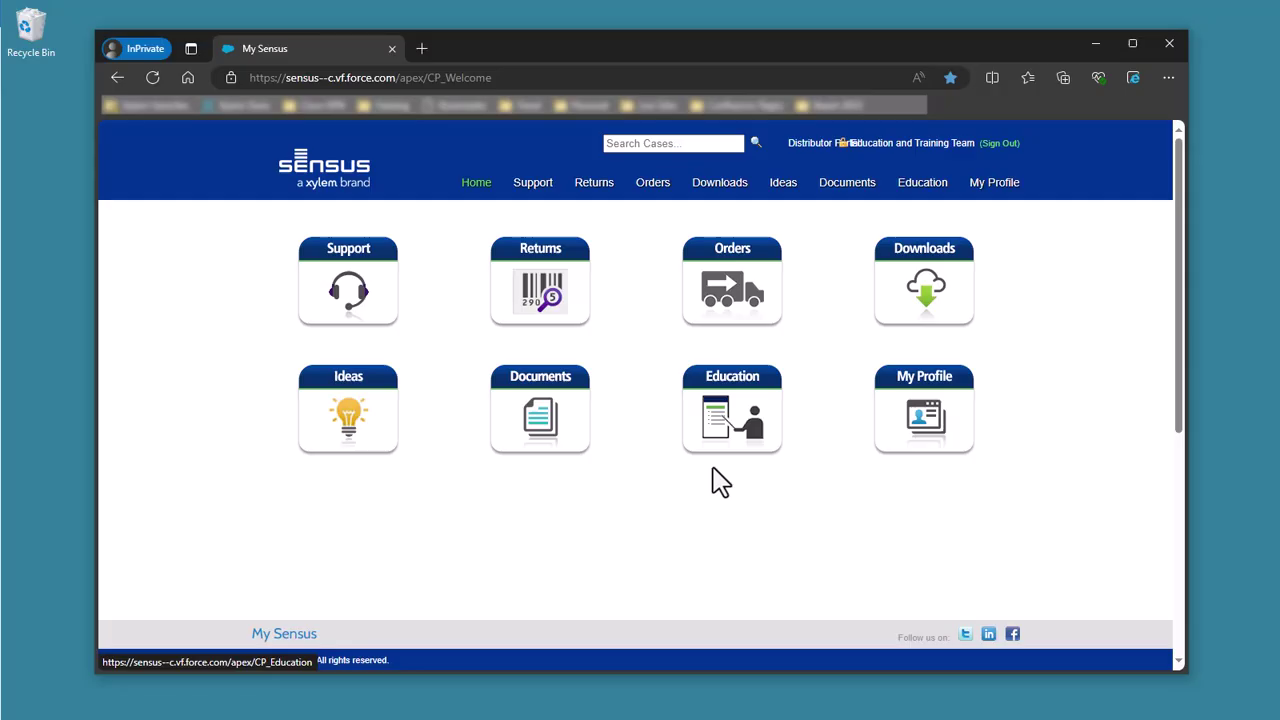
Download the FieldLogic Hub 7.7 Installer zip (7.7.2.39, 52.6 MB) from Downloads and open it.
left_click(897, 318)
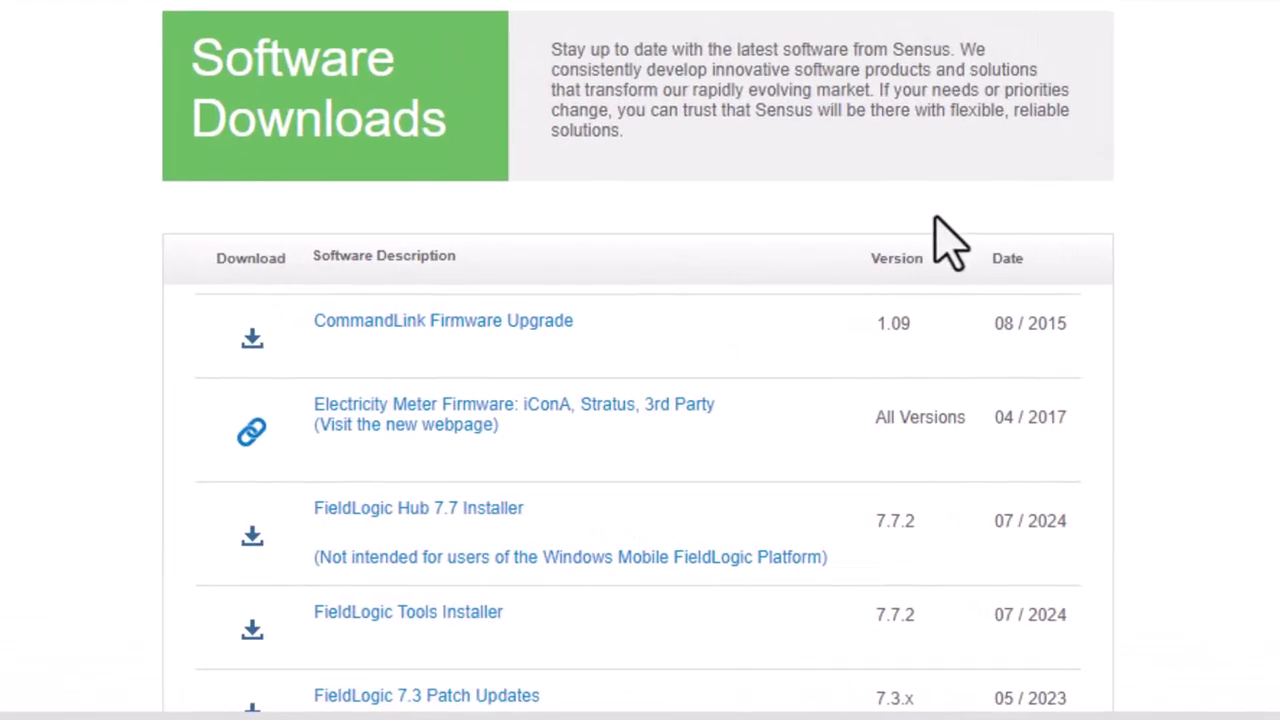
scroll(947, 240, "down", 3)
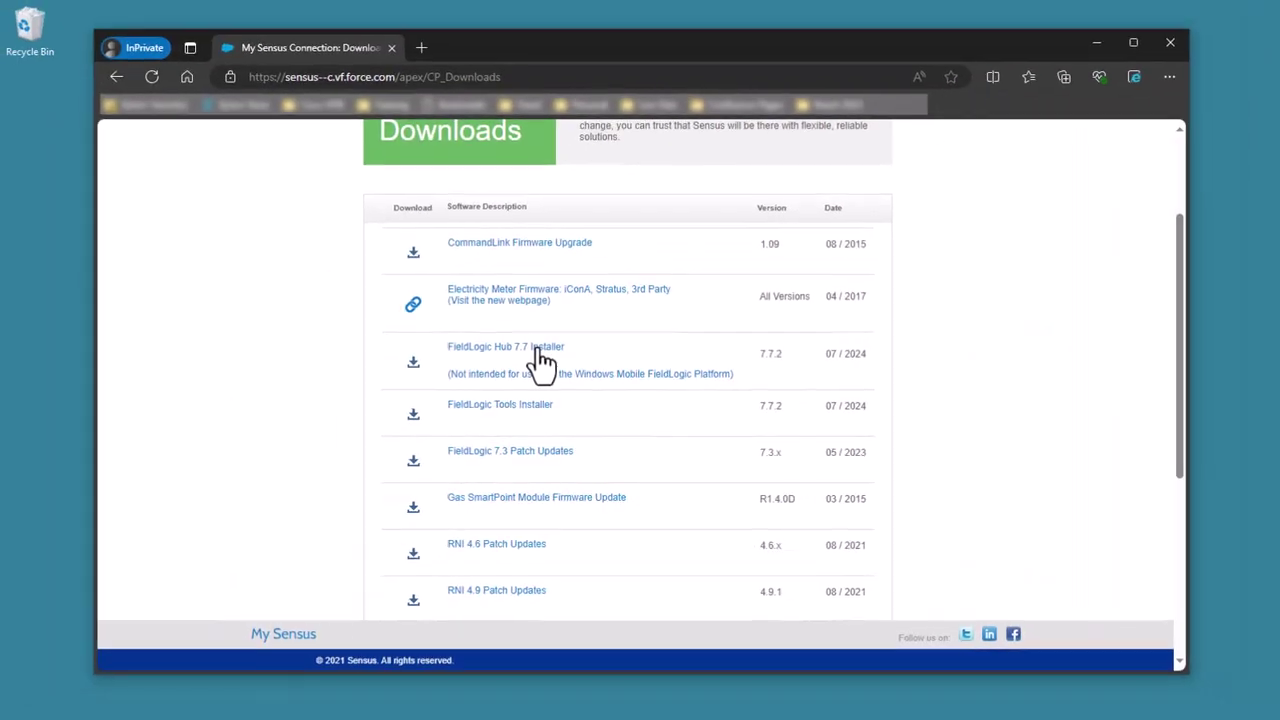
left_click(498, 270)
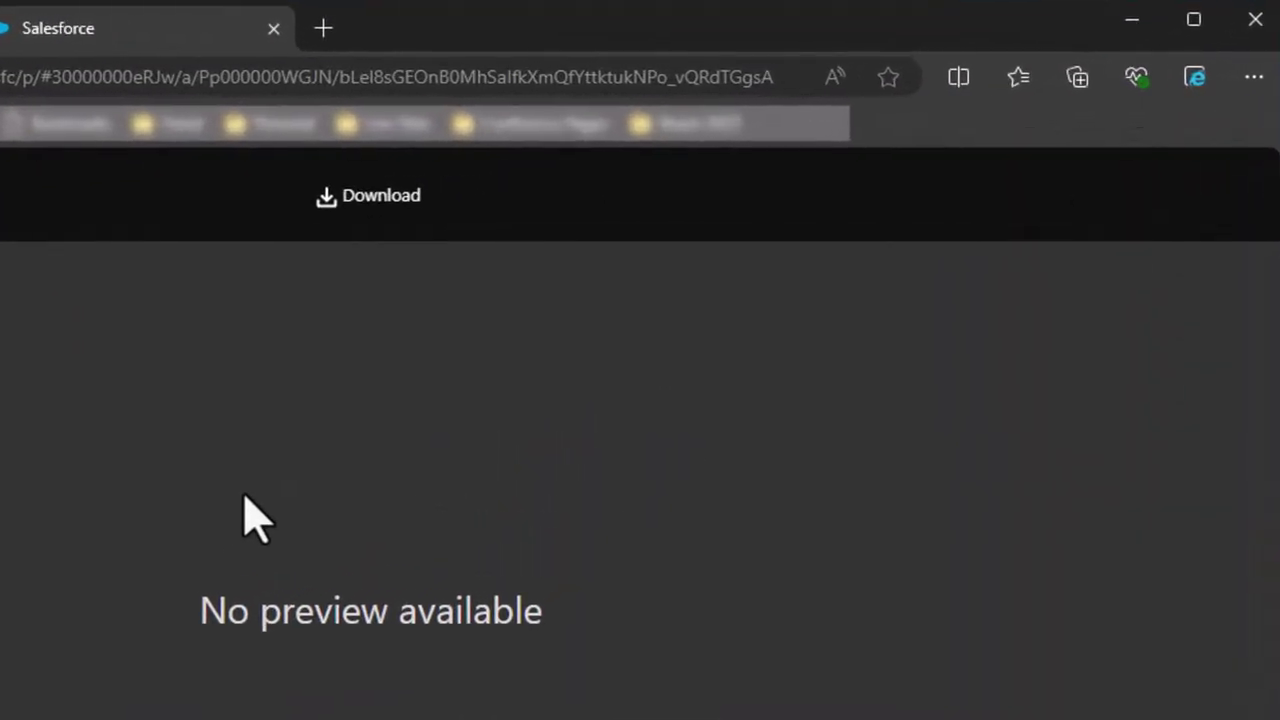
left_click(377, 197)
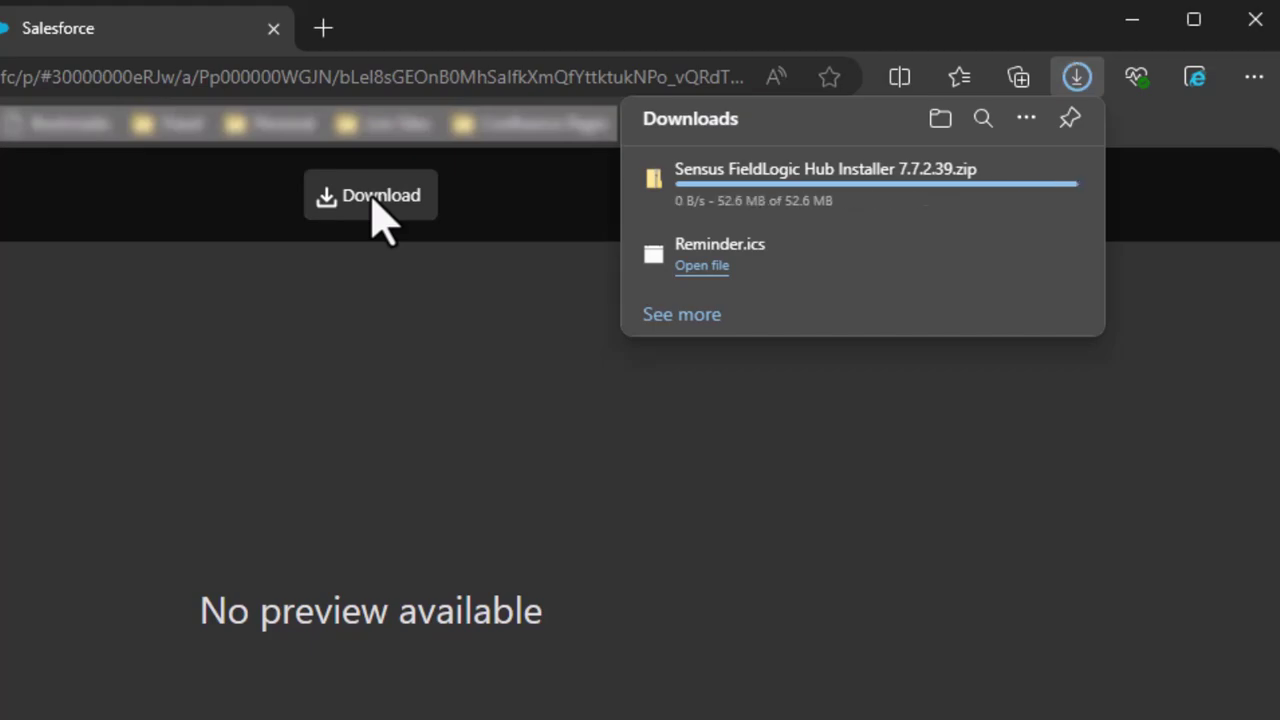
left_click(707, 192)
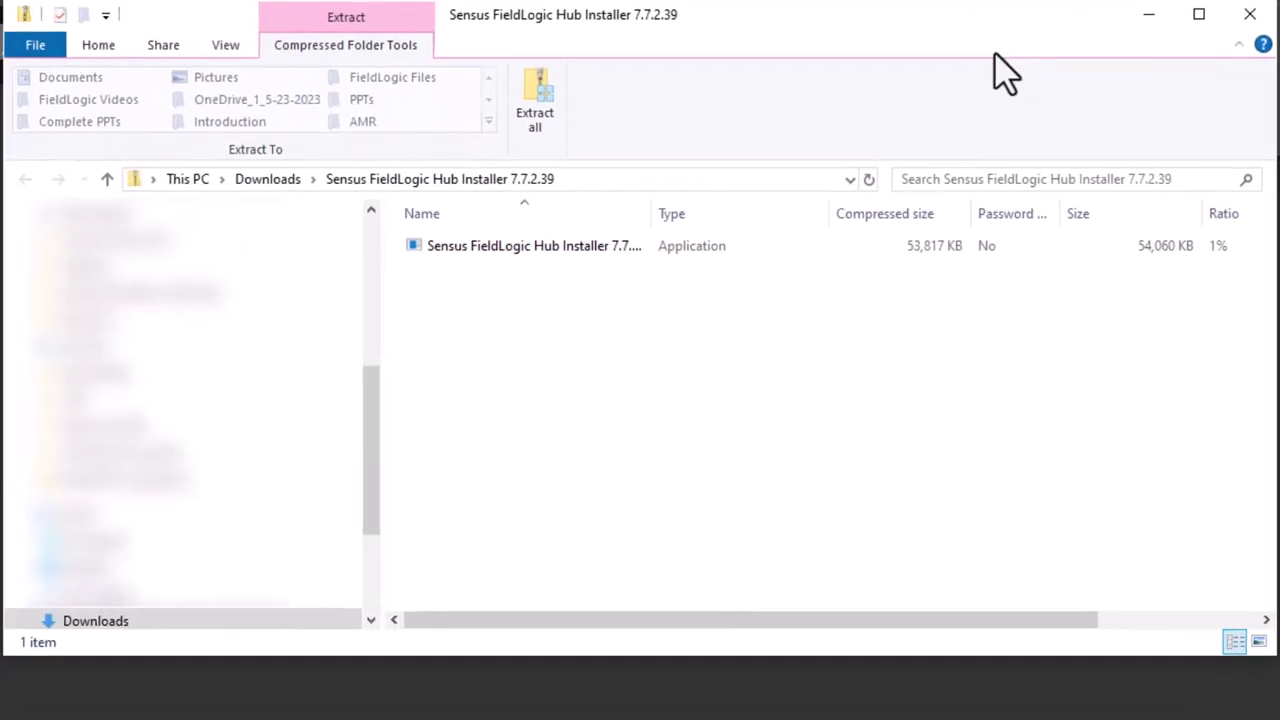
Run the FieldLogic Hub installer application from the zip, accepting the security warning.
left_click(469, 289)
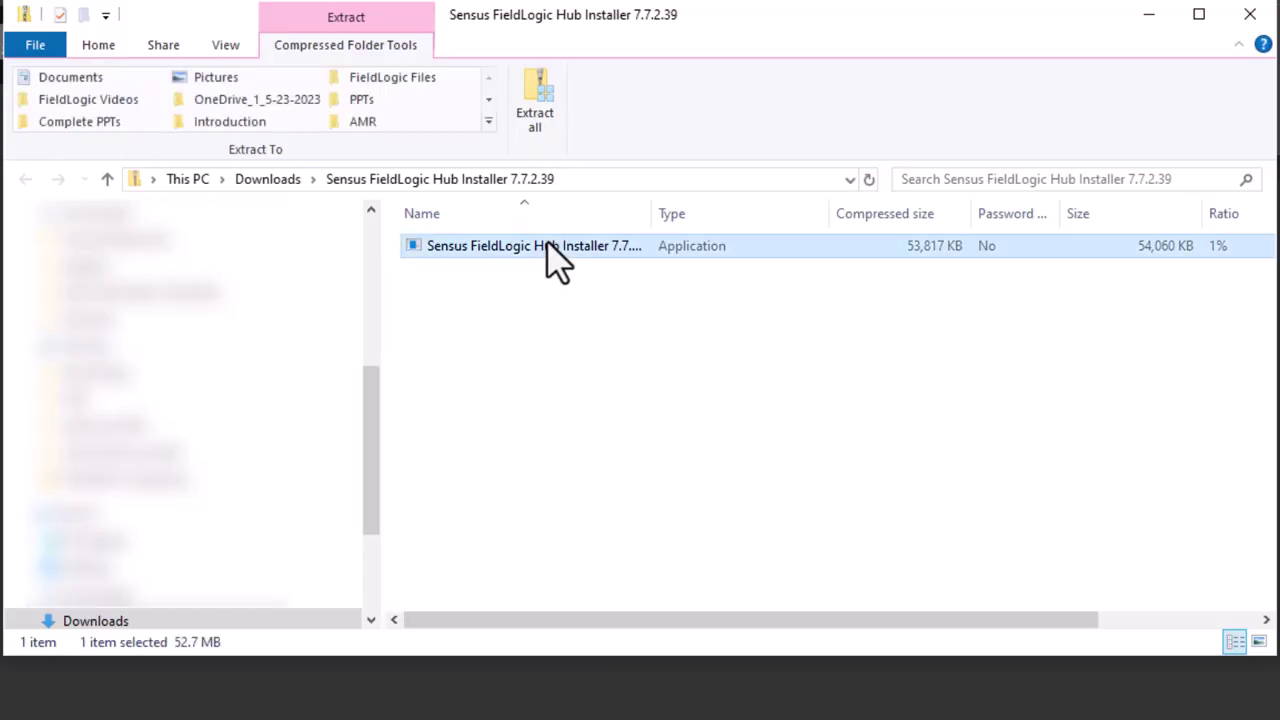
double_click(557, 258)
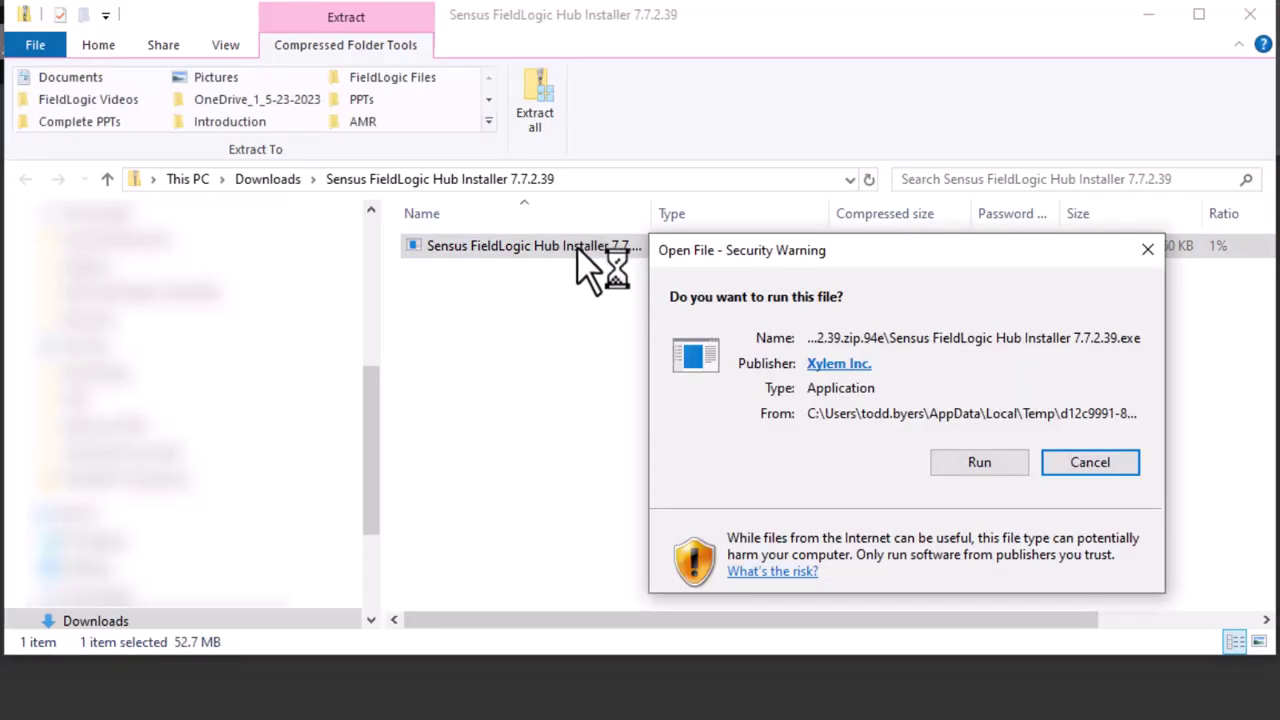
left_click(979, 465)
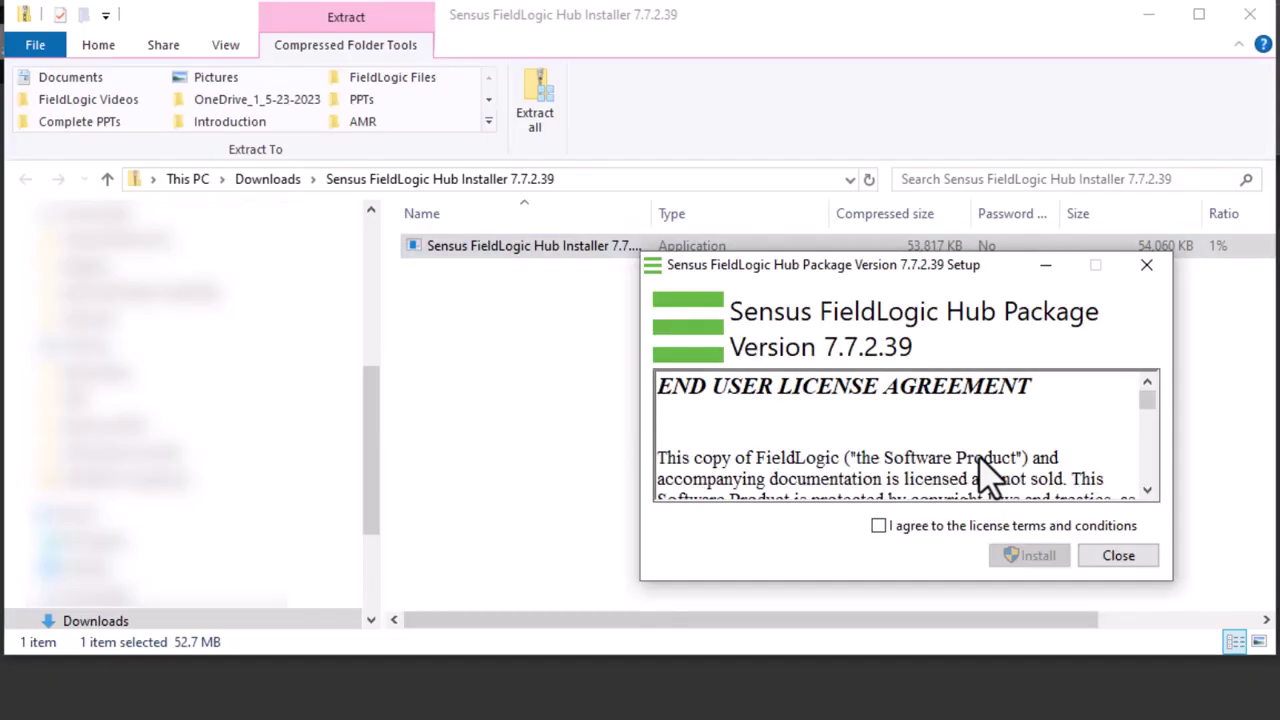
Accept the license and install FieldLogic Hub 7.7.2.39 with sync port 8000 and Secure Connection set to No.
left_click(879, 526)
left_click(1030, 556)
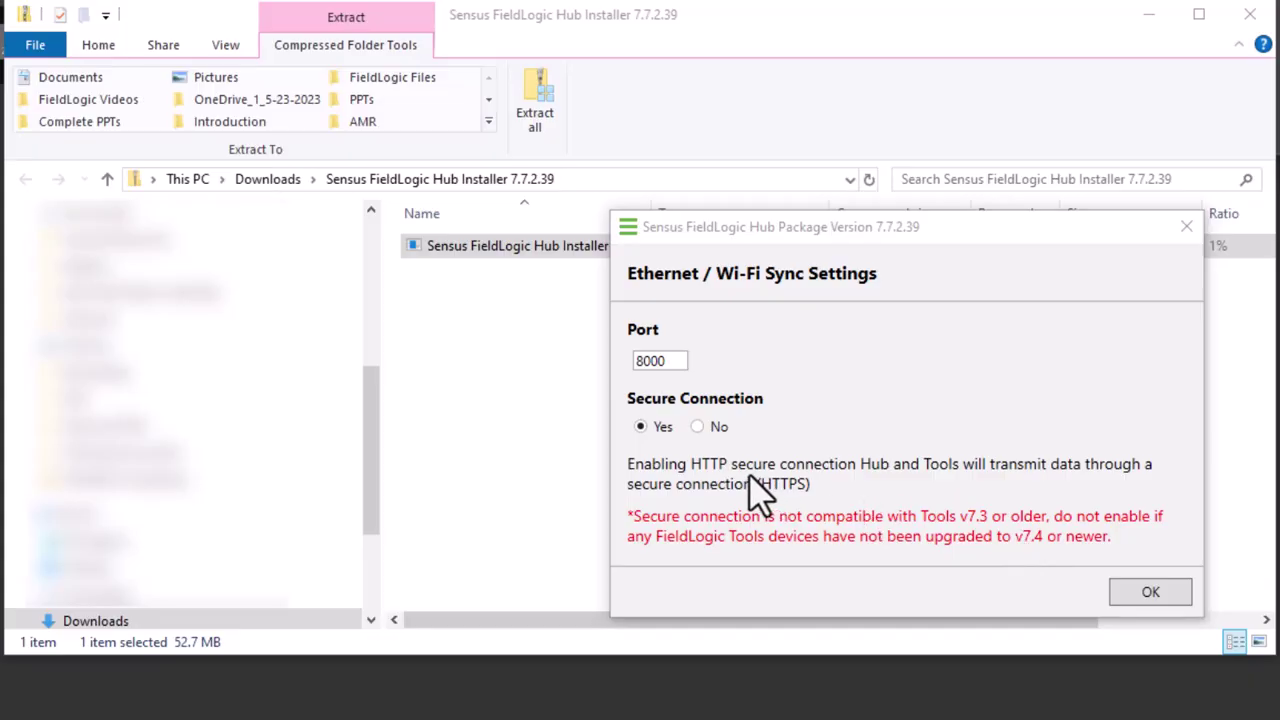
left_click(698, 428)
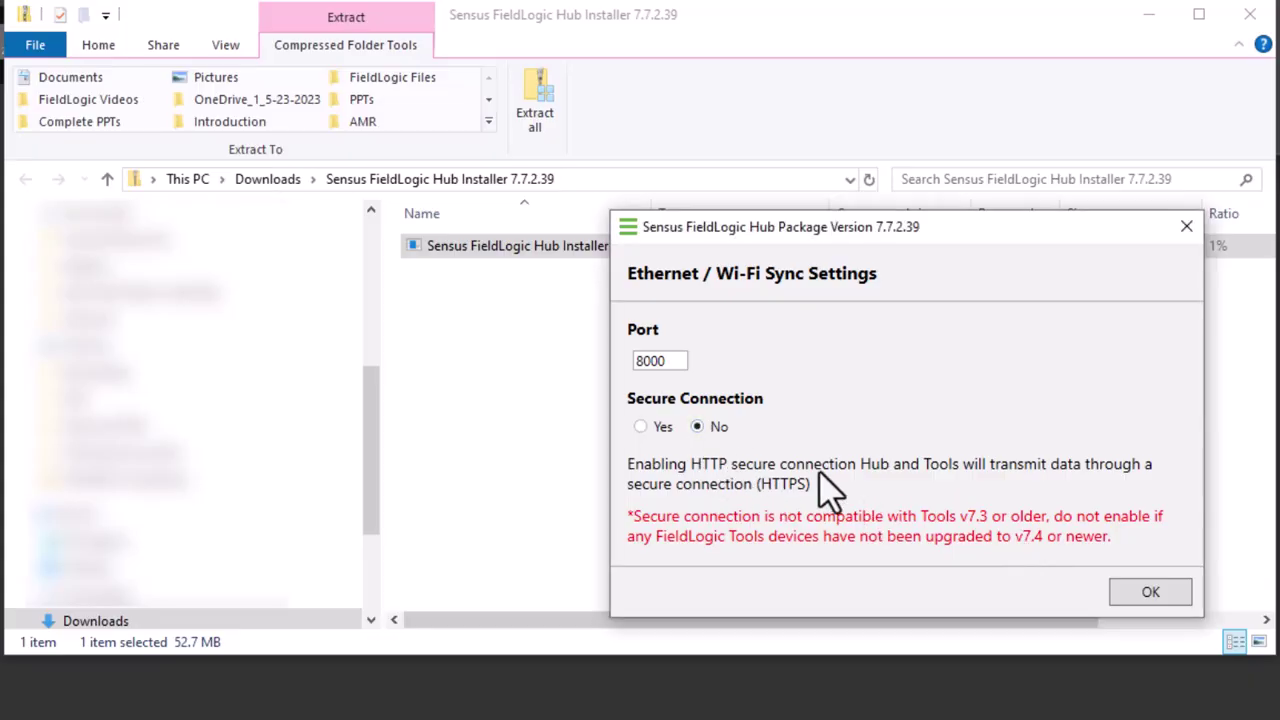
left_click(1140, 592)
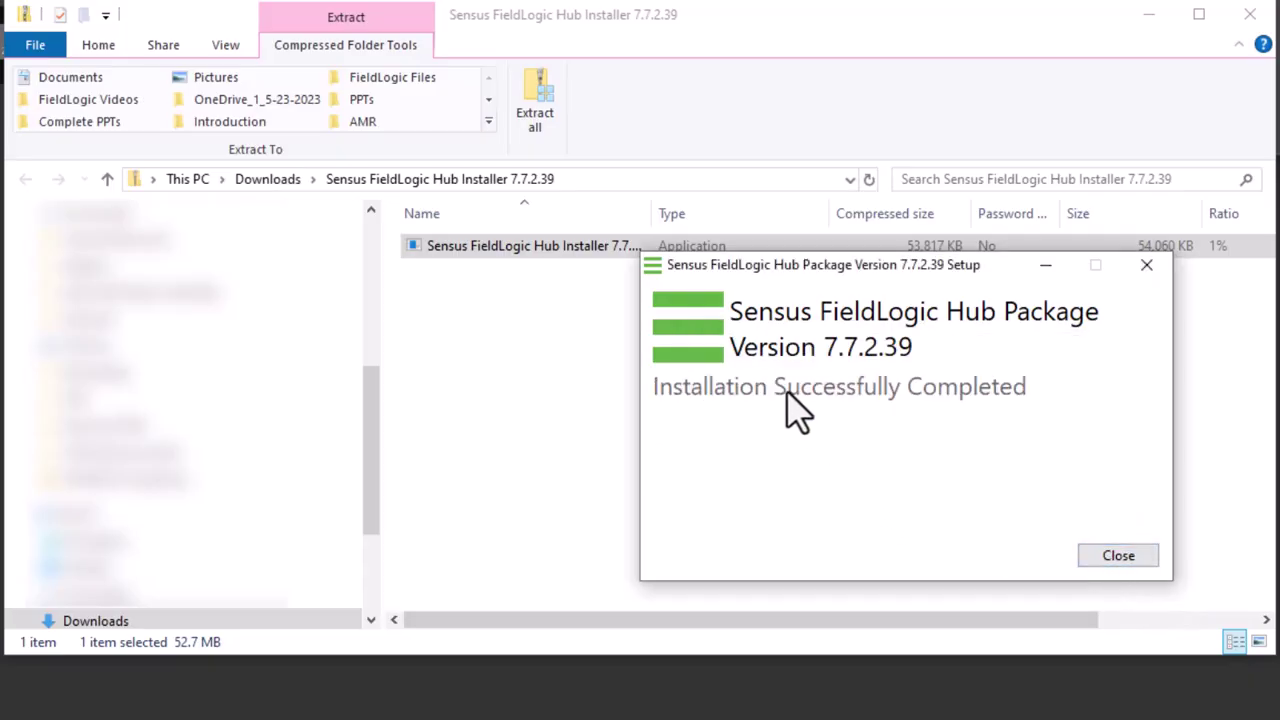
Close the completed installer, the File Explorer window and the browser.
left_click(1112, 560)
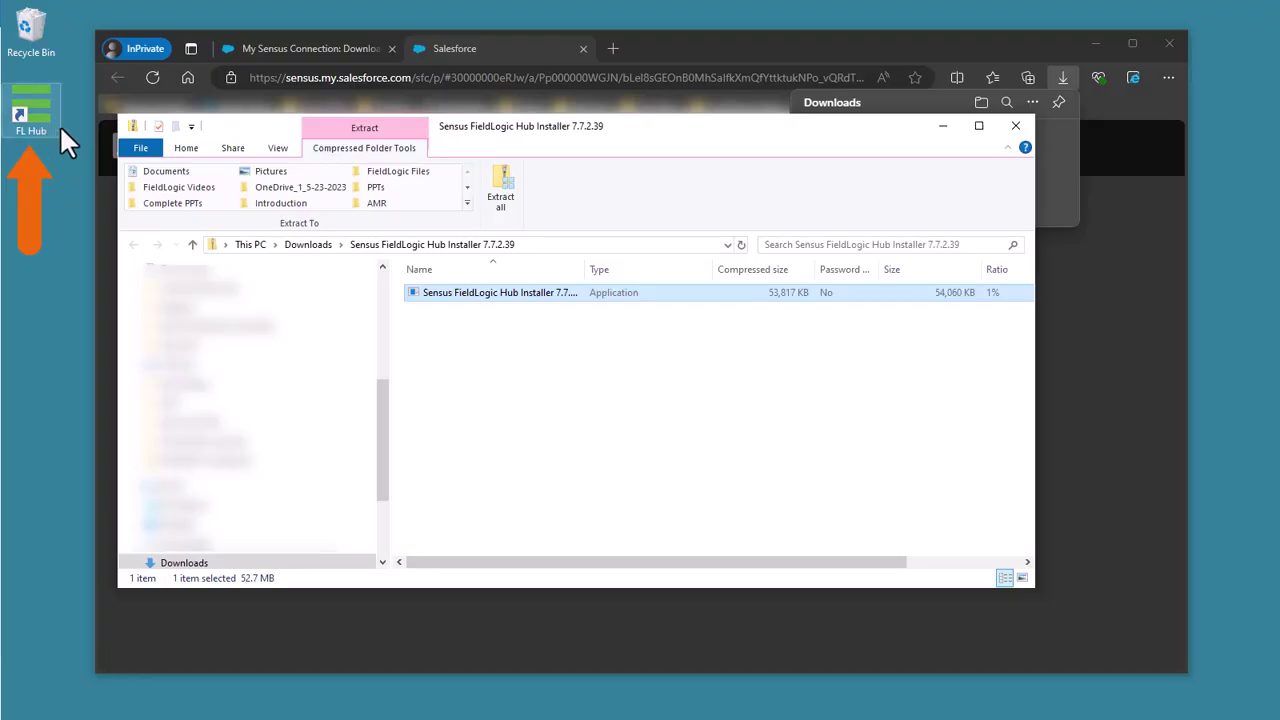
left_click(1017, 128)
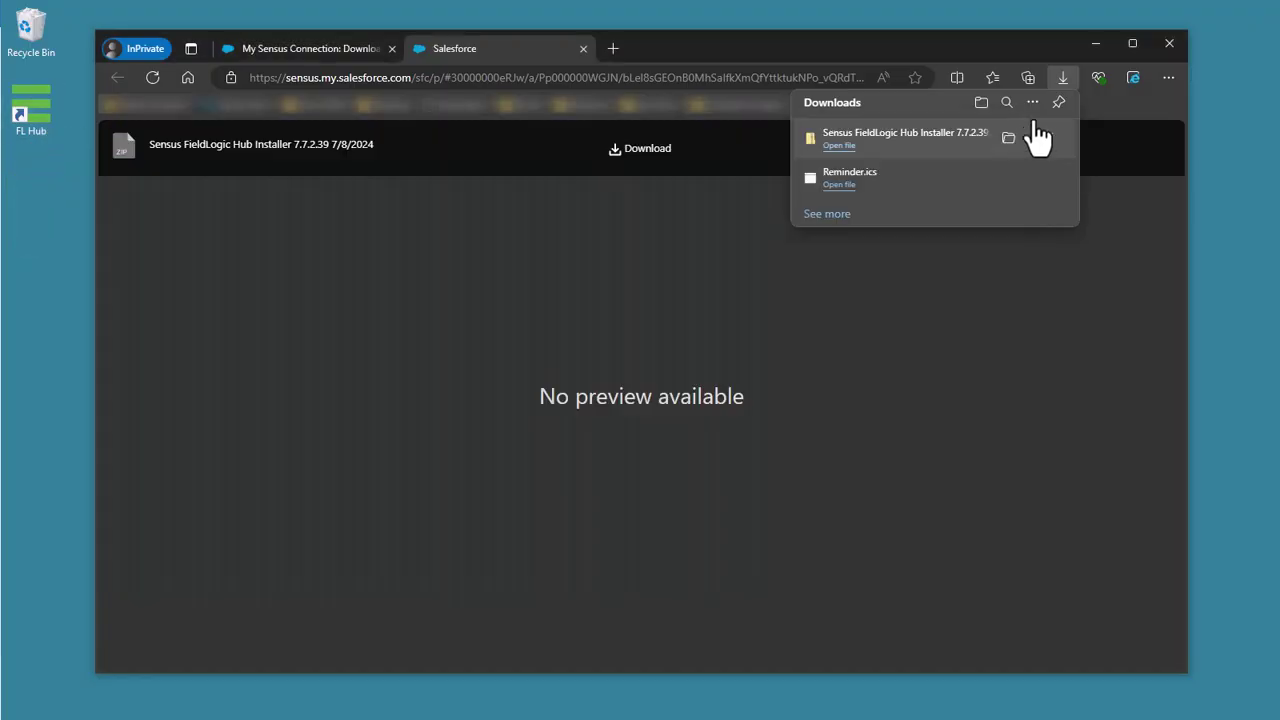
left_click(1166, 40)
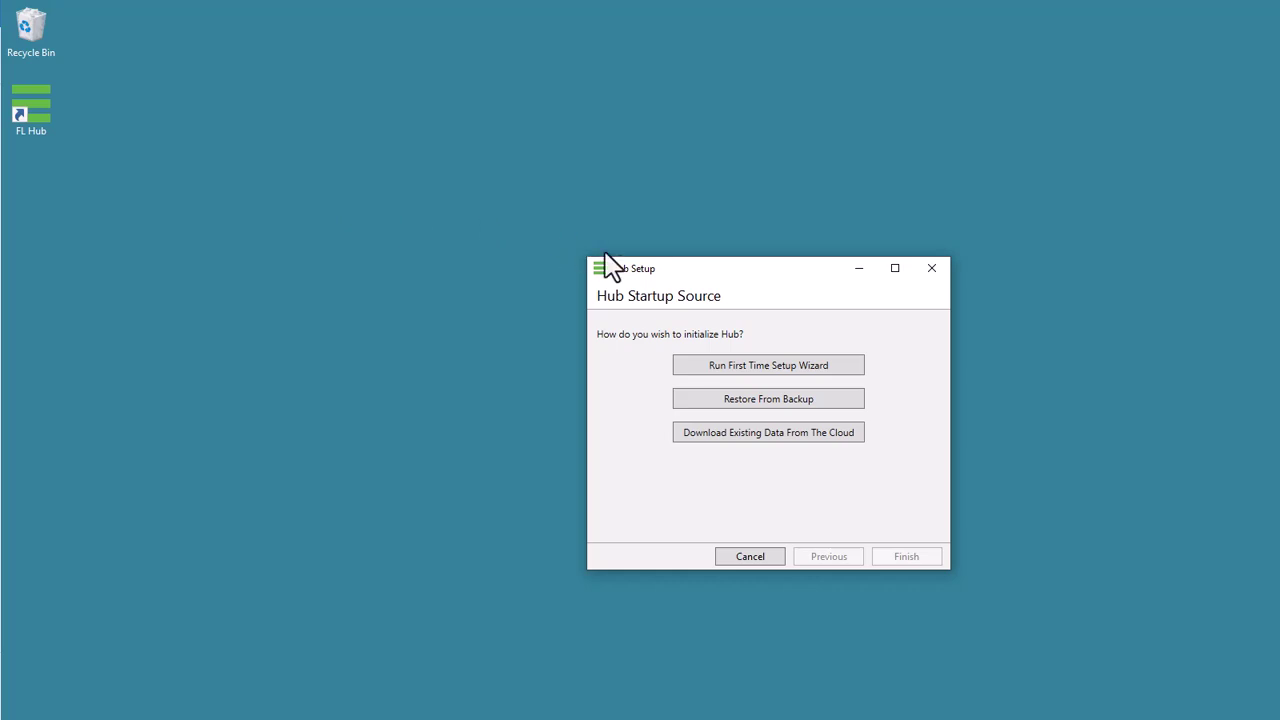
Move the Hub Setup window aside and choose Run First Time Setup Wizard.
left_click_drag(697, 269, 603, 209)
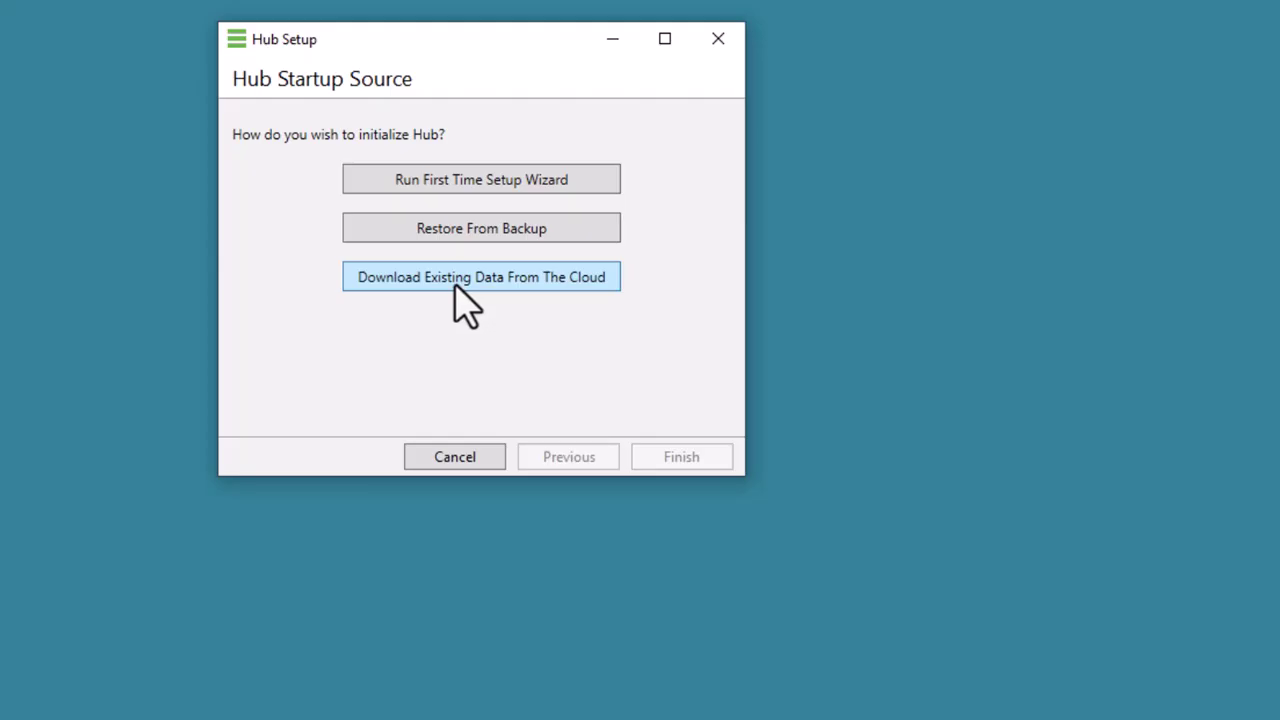
left_click(385, 195)
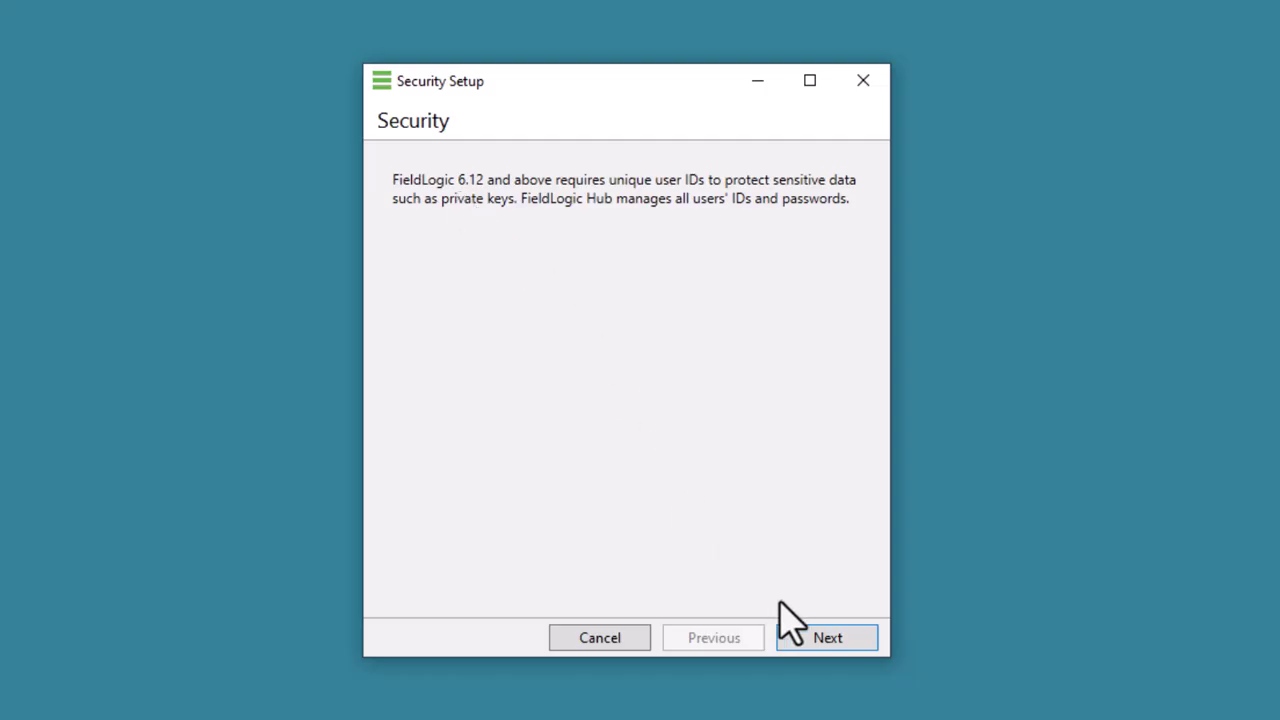
Enter the administrator username and a rule-compliant password, re-enter it, and continue to Options.
left_click(828, 645)
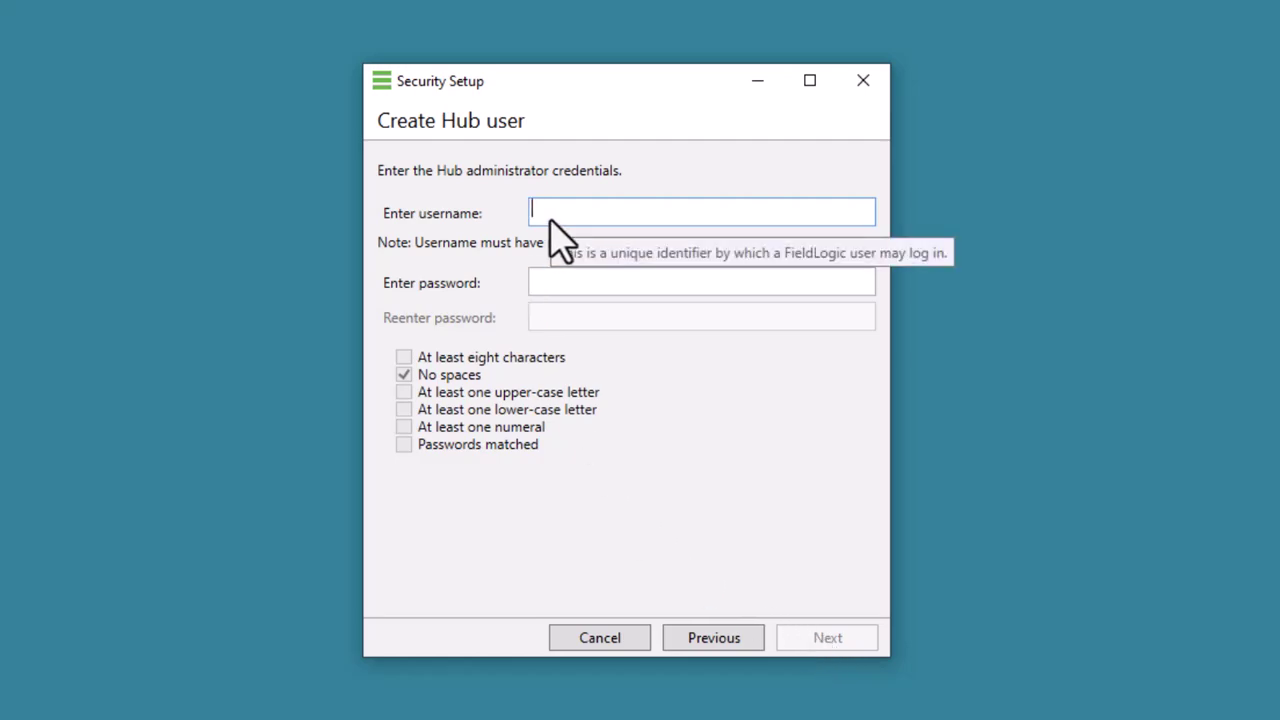
type("Se")
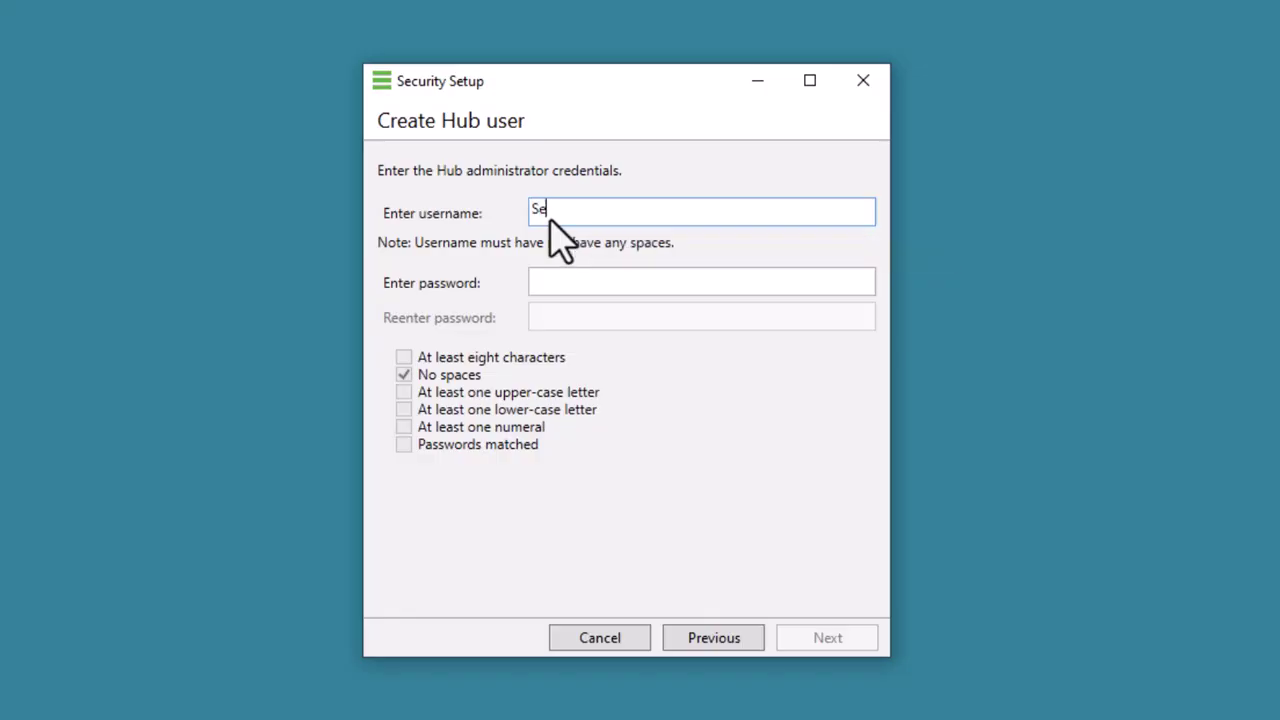
type("nsusTraining")
key("Tab")
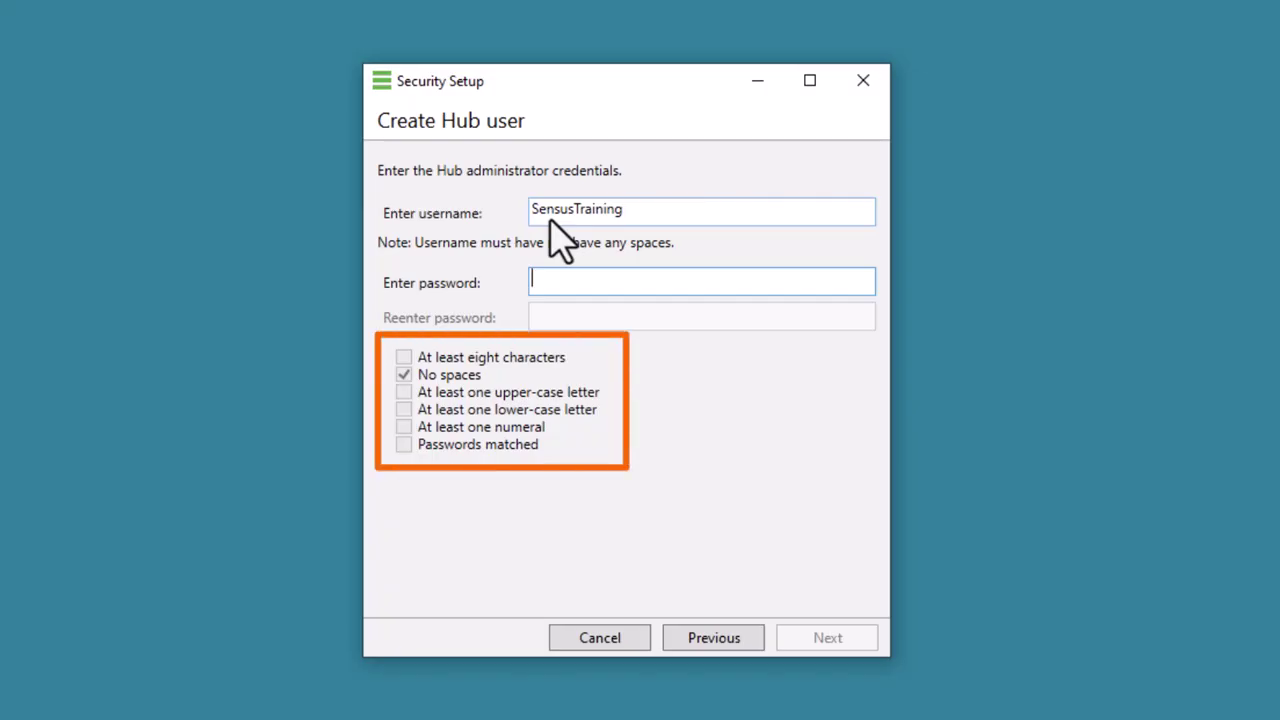
type("Sensus1")
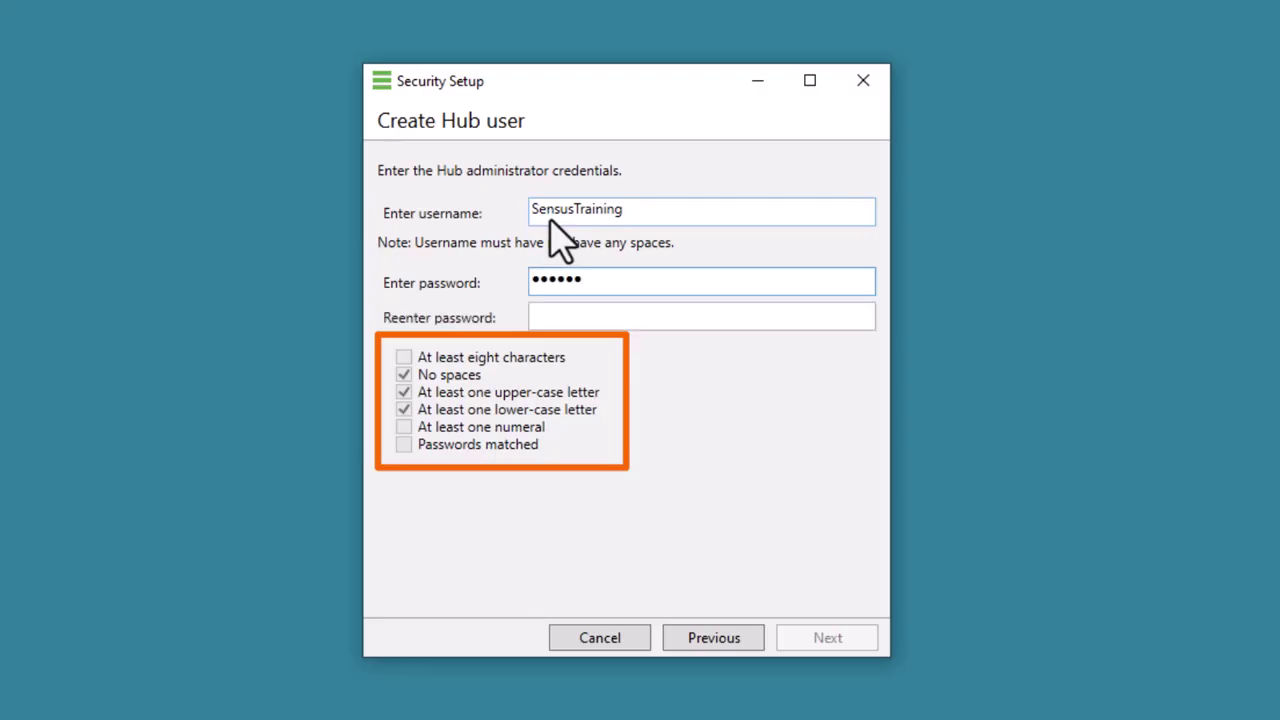
type("2")
key("Tab")
type("Sensus12")
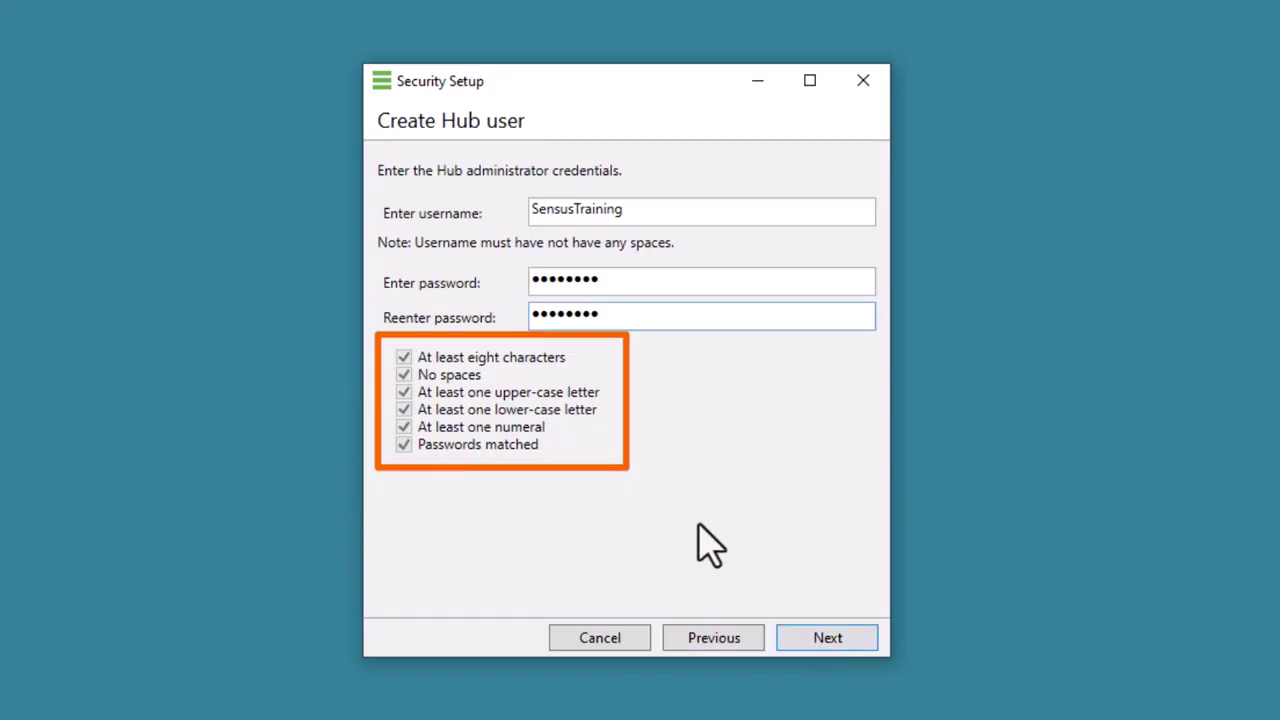
left_click(835, 637)
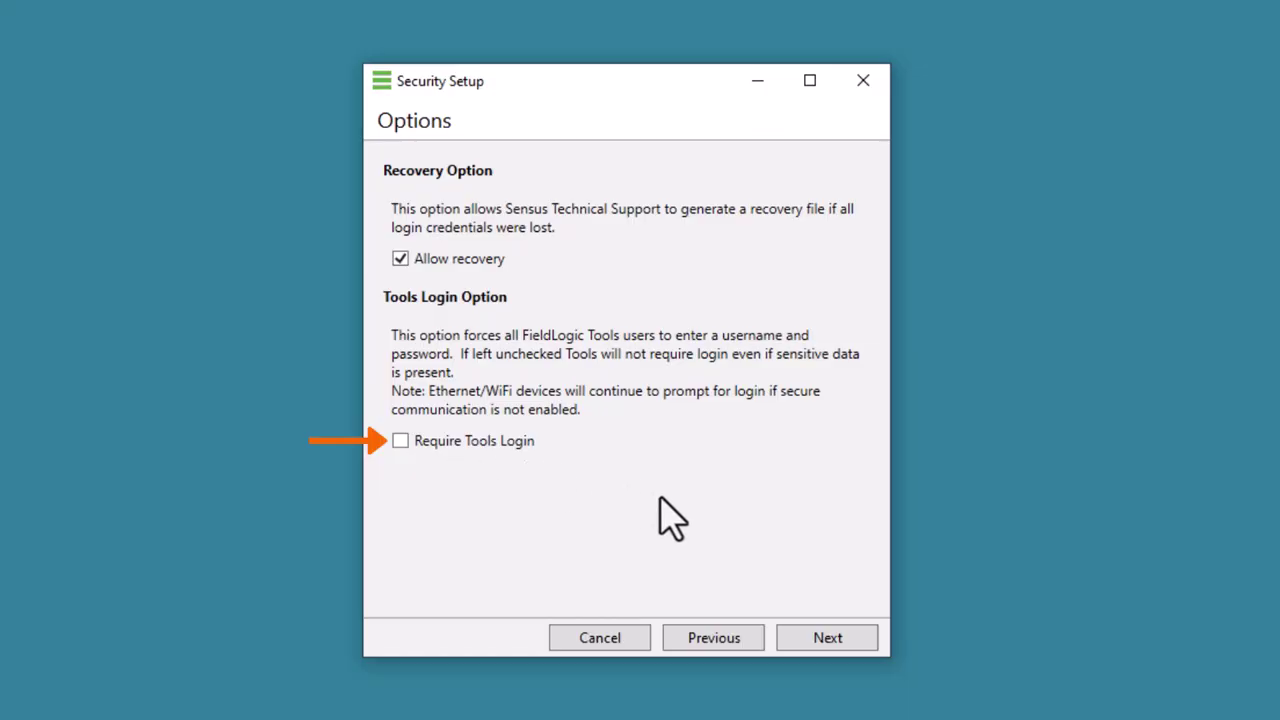
Accept the security options (Allow recovery on, Require Tools Login off) and finish Security Setup.
left_click(822, 638)
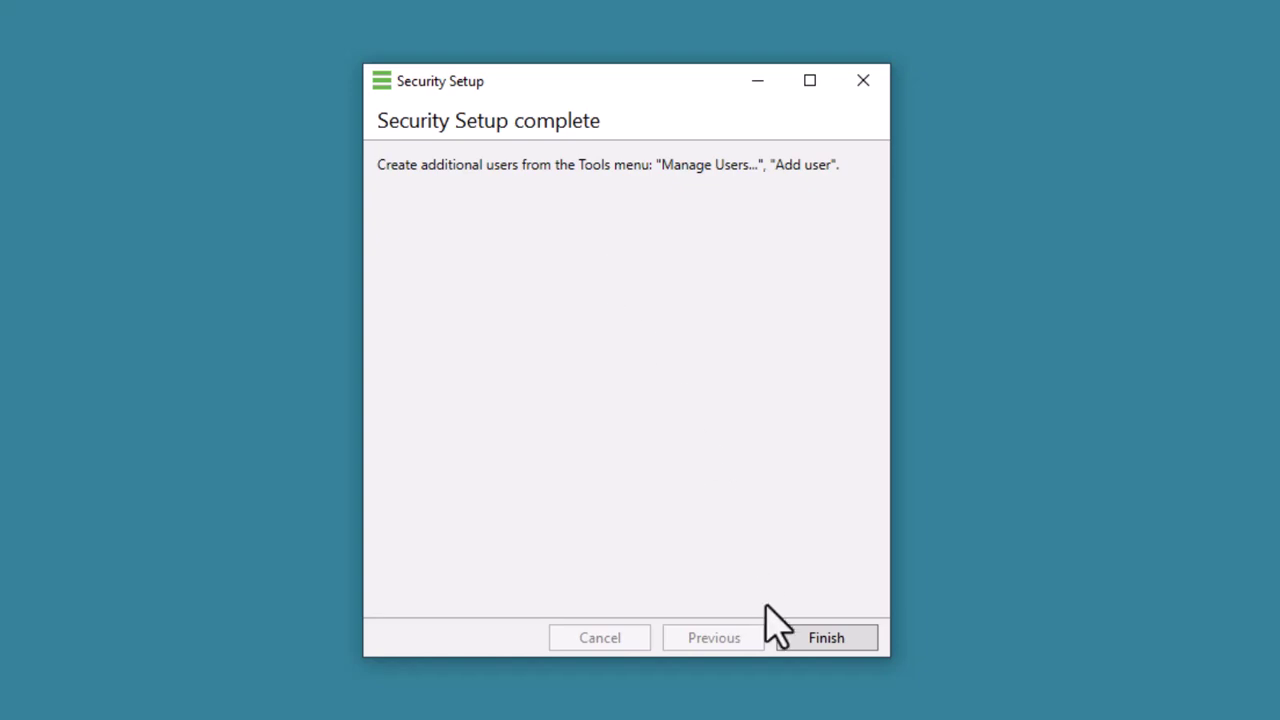
left_click(820, 637)
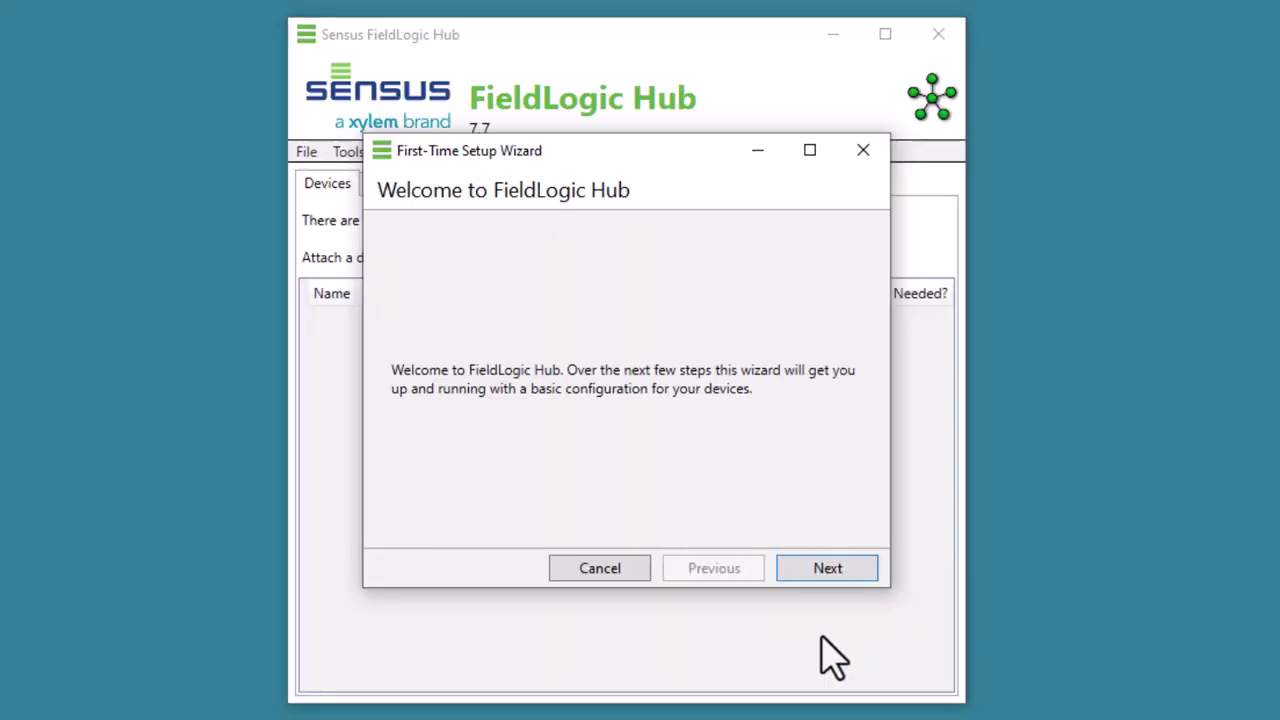
Keep USA as the geographical region and choose Locally for the Hub's data storage.
left_click(813, 567)
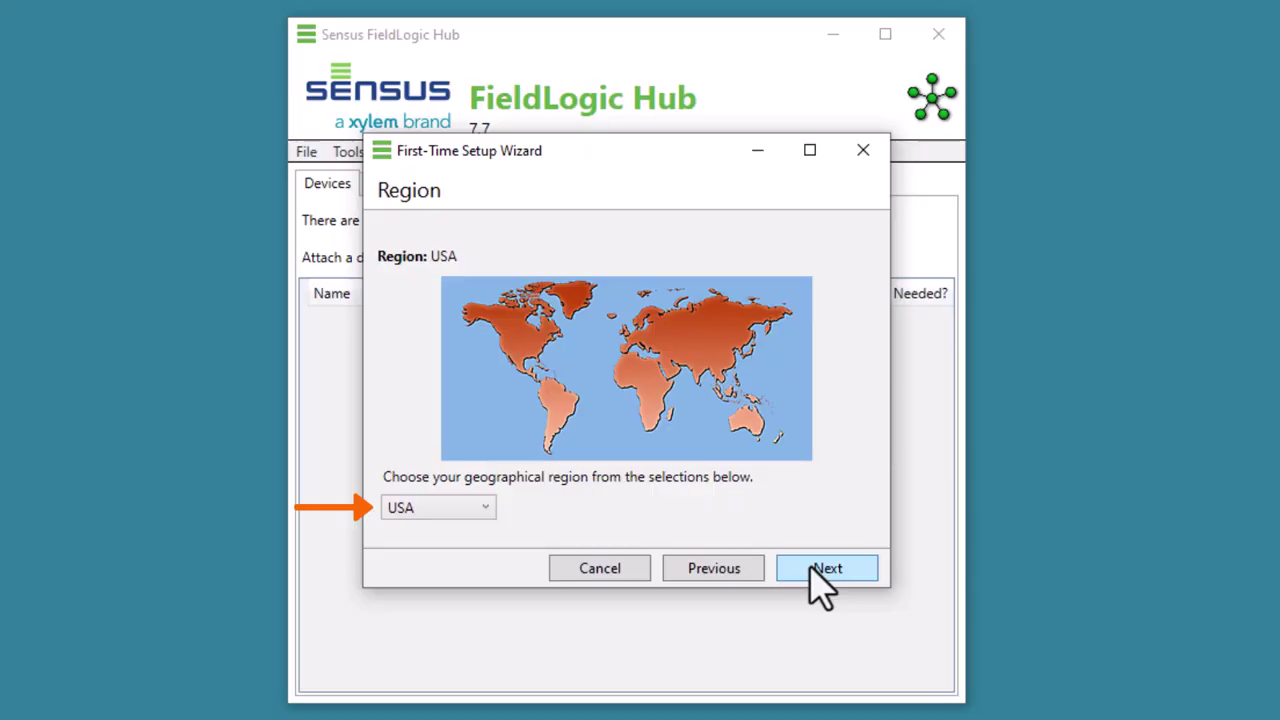
left_click(484, 508)
left_click(484, 505)
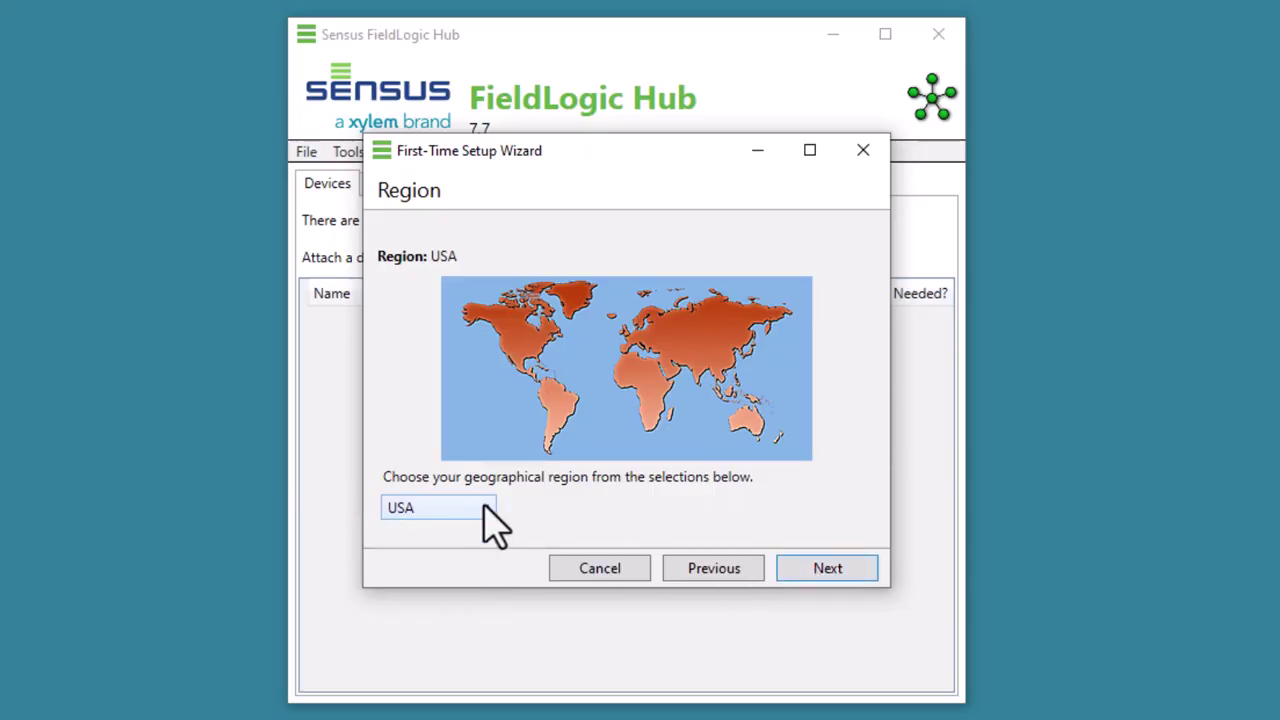
left_click(826, 569)
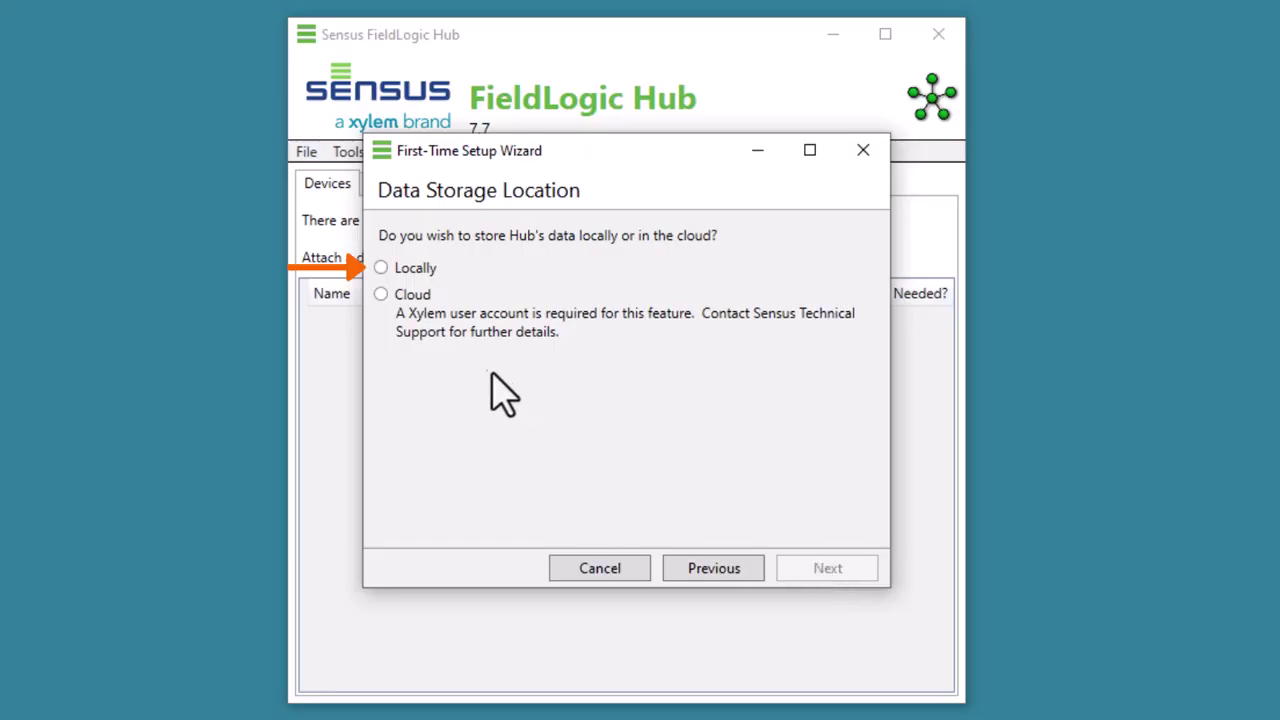
left_click(381, 272)
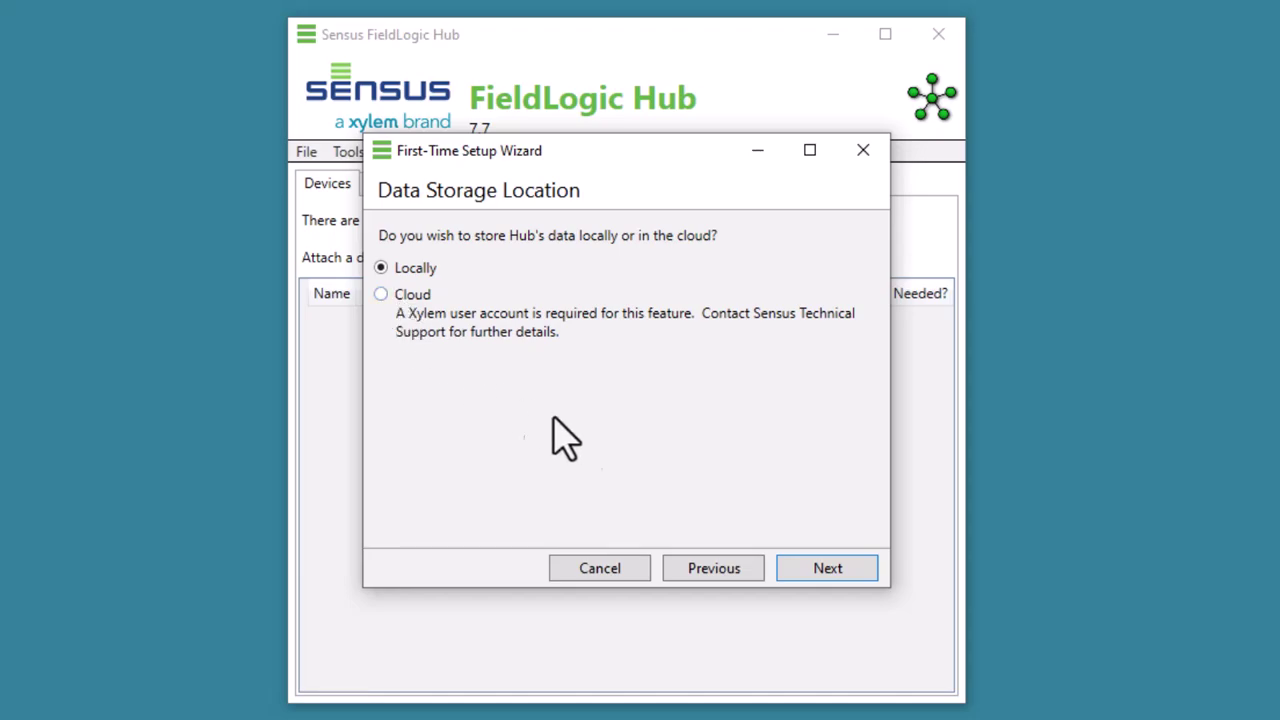
left_click(825, 566)
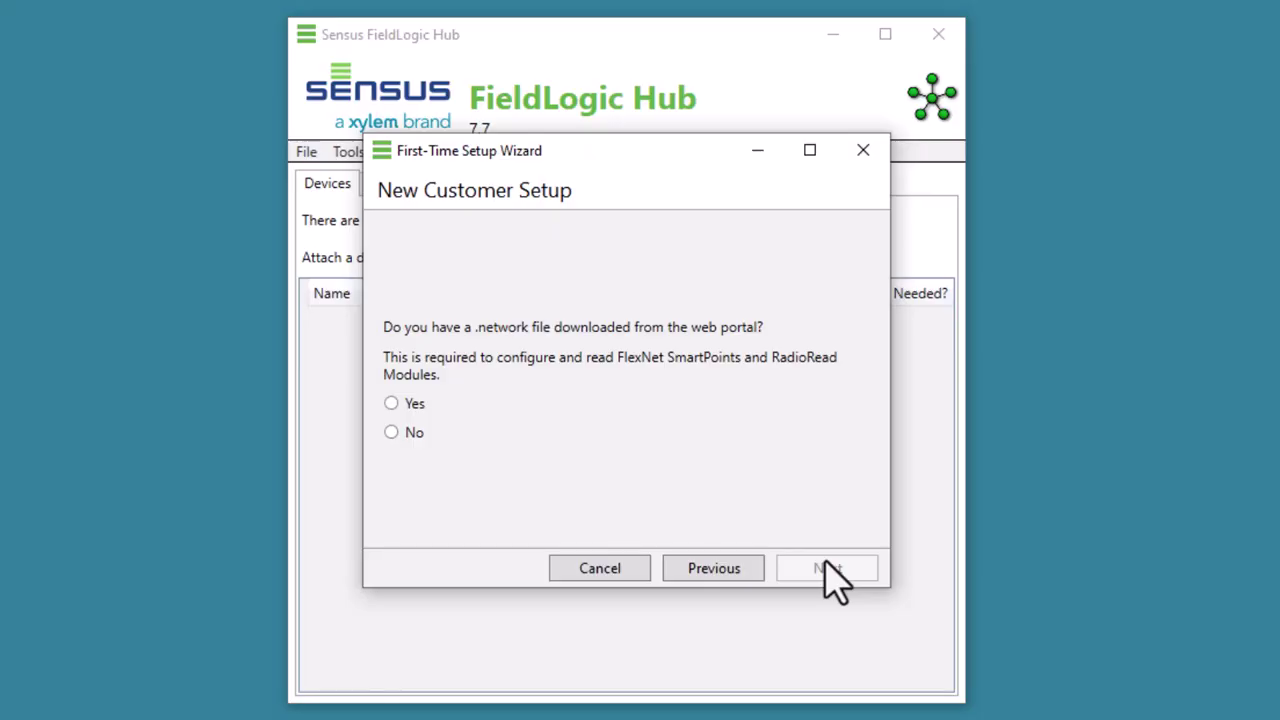
Answer Yes to having a .network file and load ReachN5UC3 into the wizard.
left_click(389, 403)
left_click(803, 404)
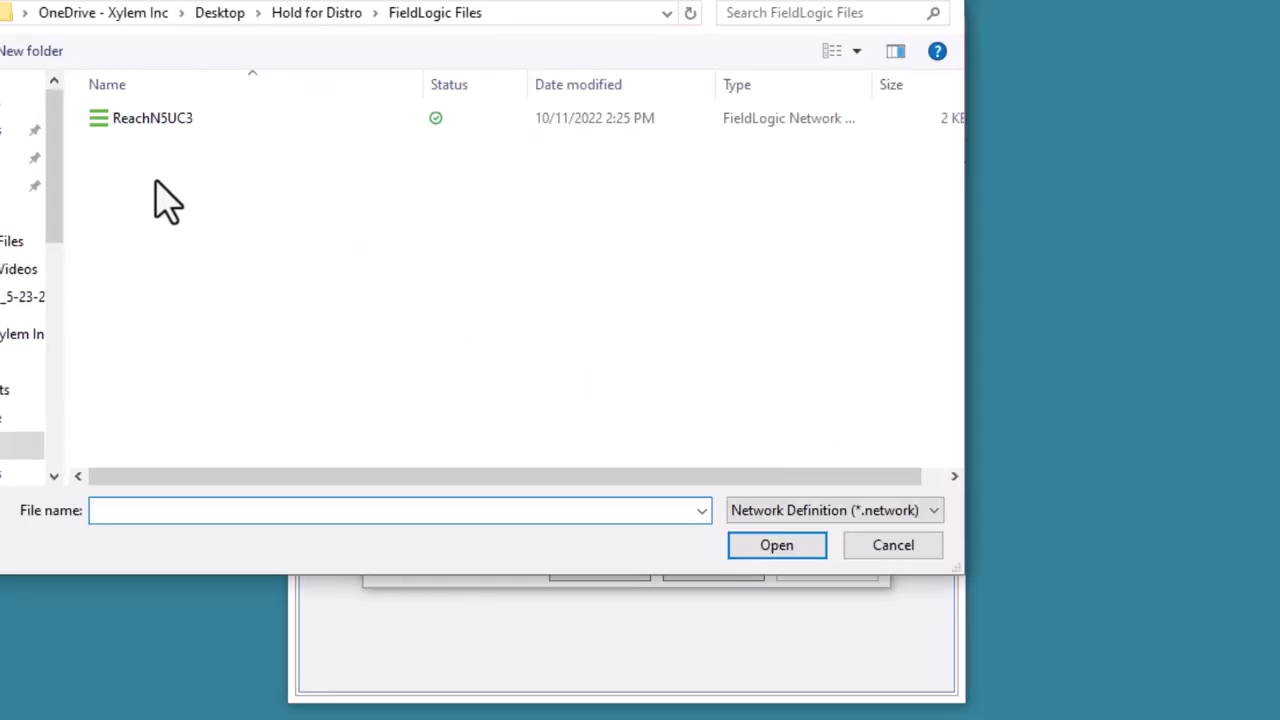
left_click(152, 124)
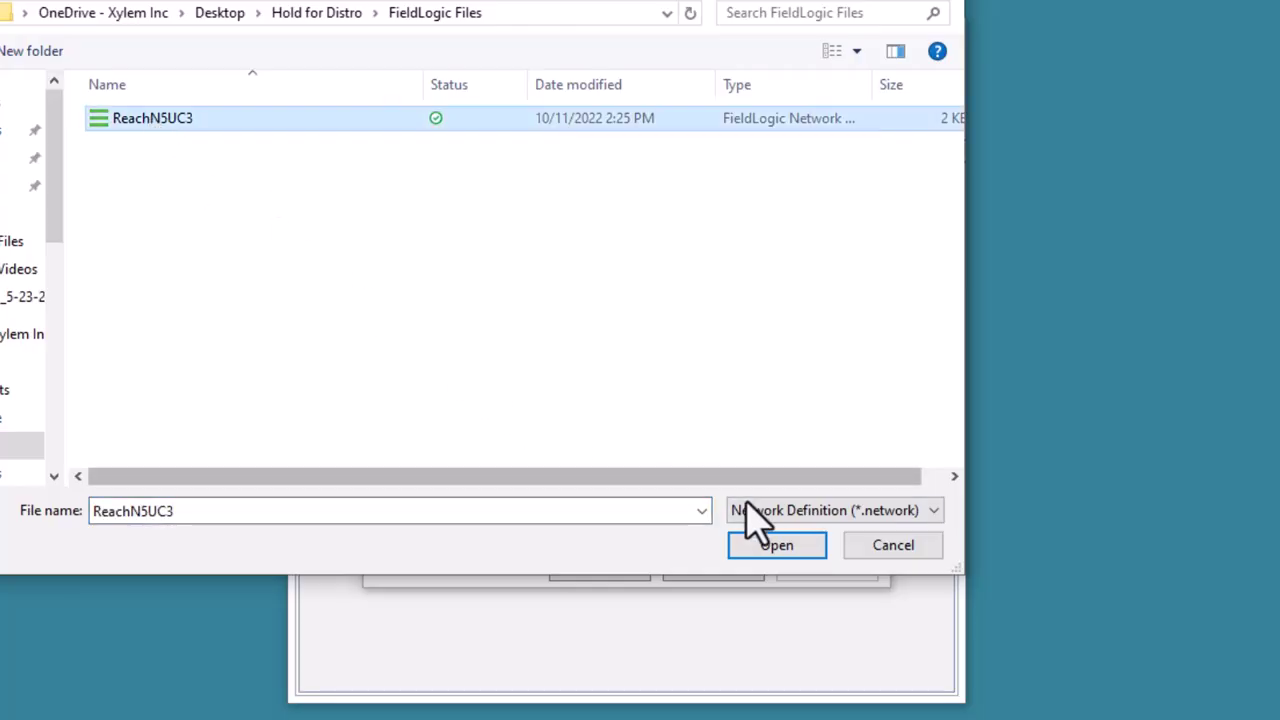
left_click(770, 546)
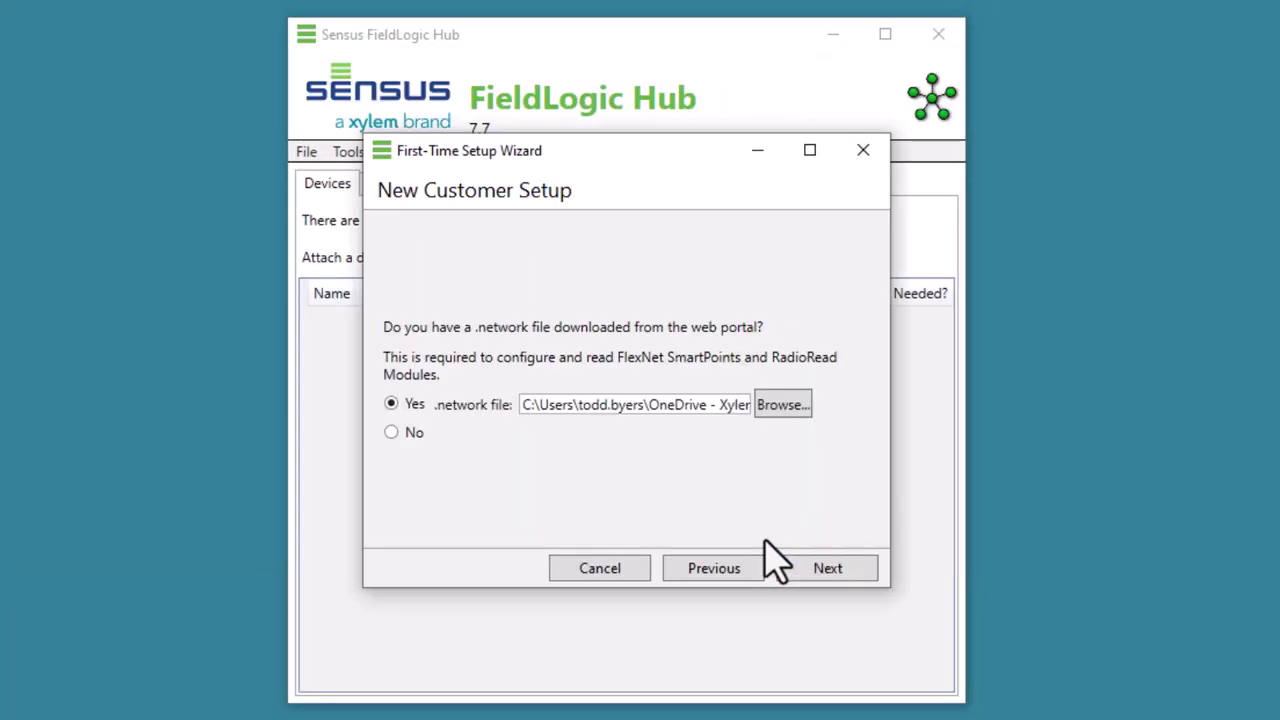
left_click(817, 570)
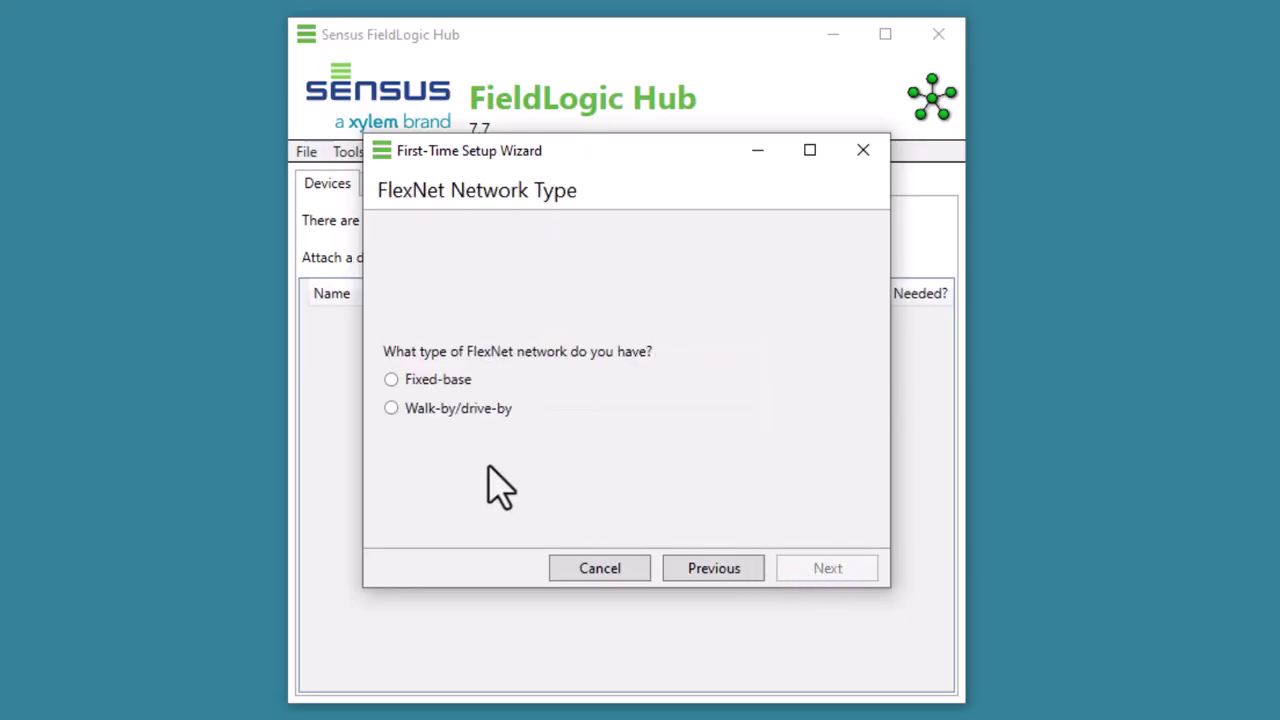
Choose a Fixed-base FlexNet network and select the 510M/Q 2-Way water AMR/AMI models.
left_click(391, 379)
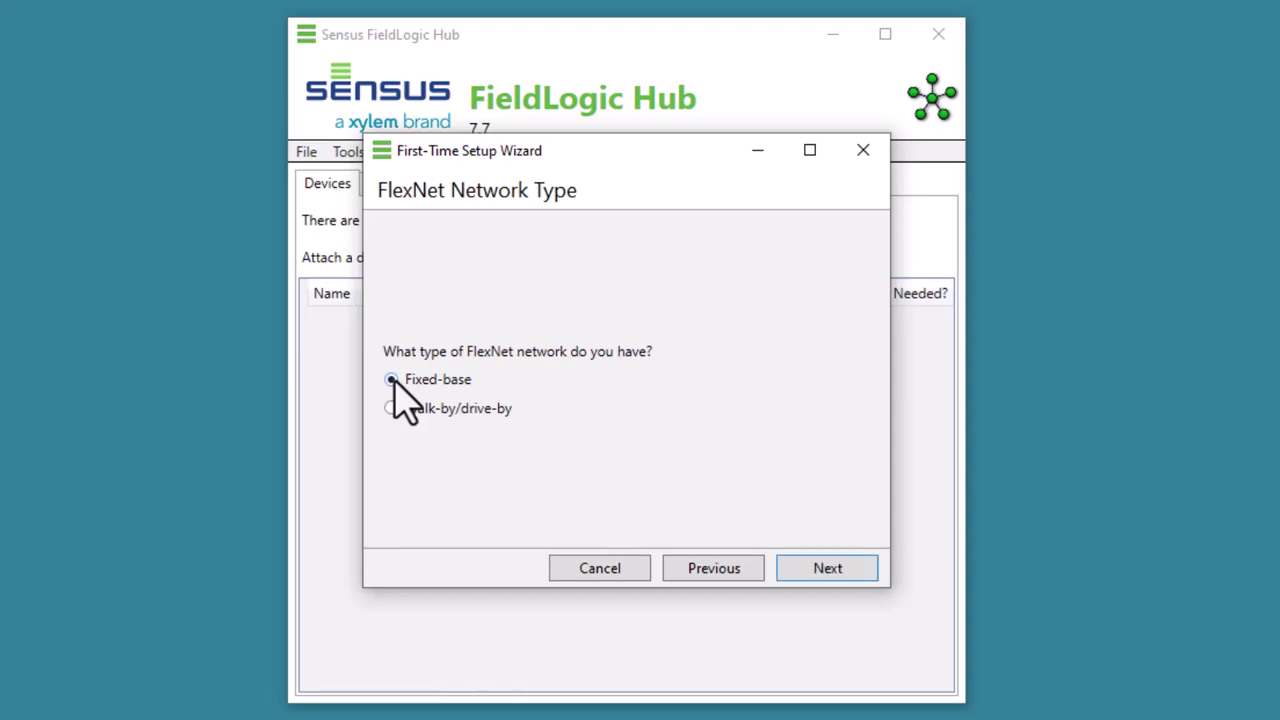
left_click(818, 570)
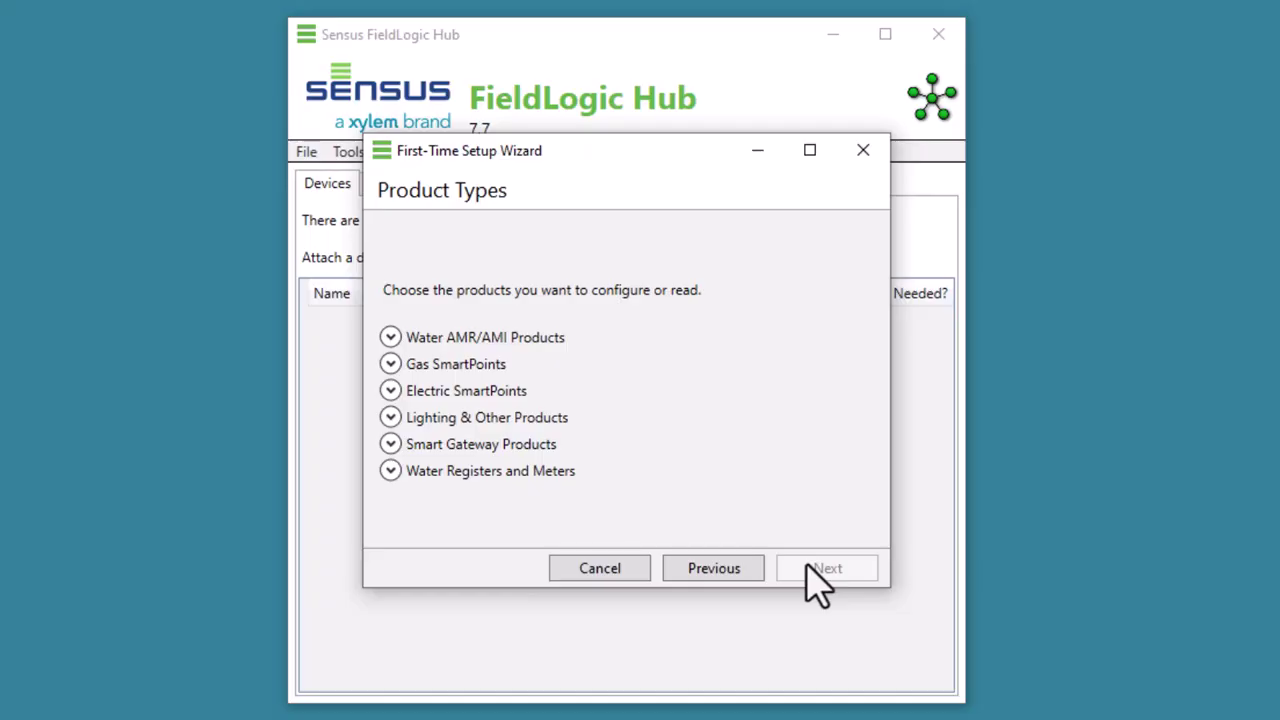
left_click(389, 337)
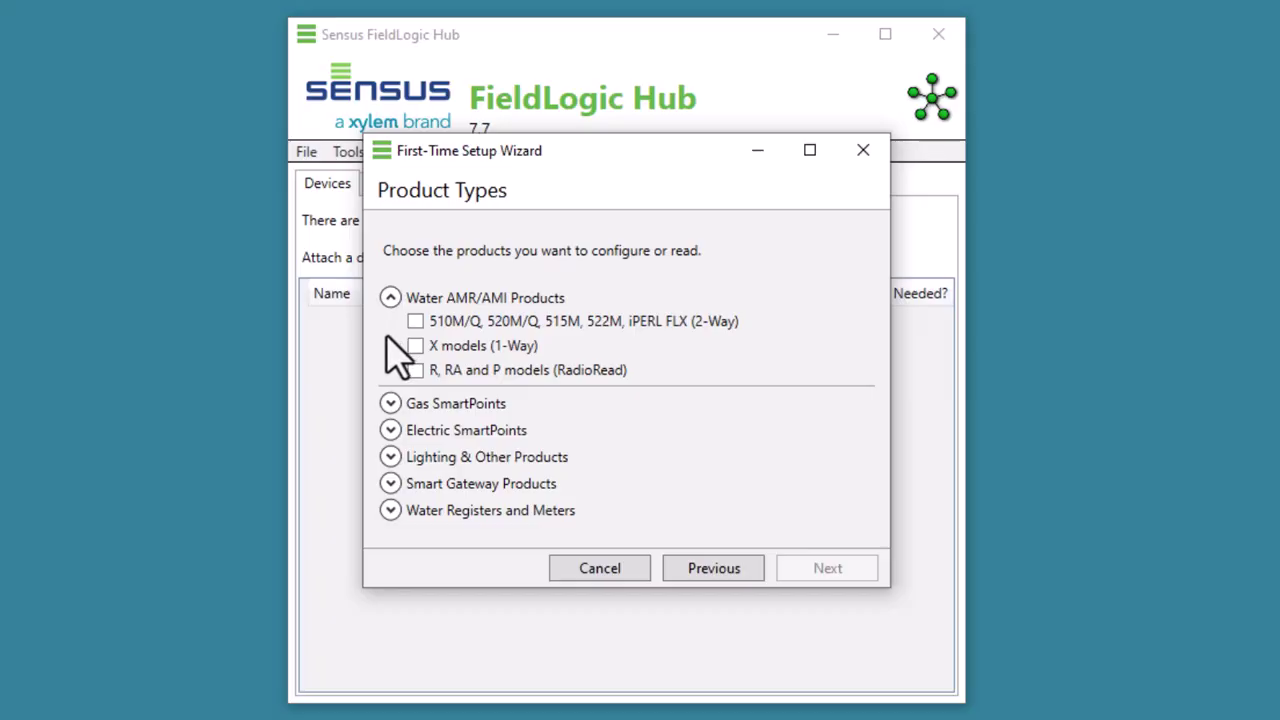
left_click(415, 321)
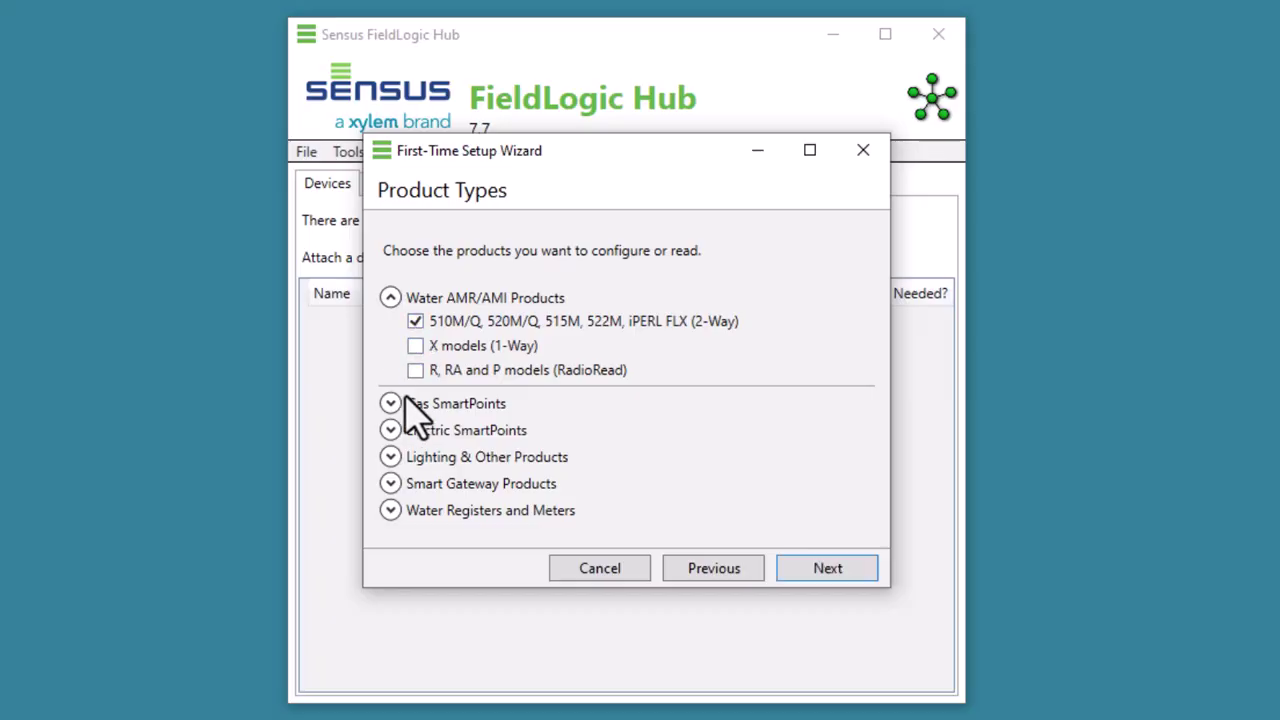
Review the other product groups and also include Water Registers and Meters.
left_click(391, 403)
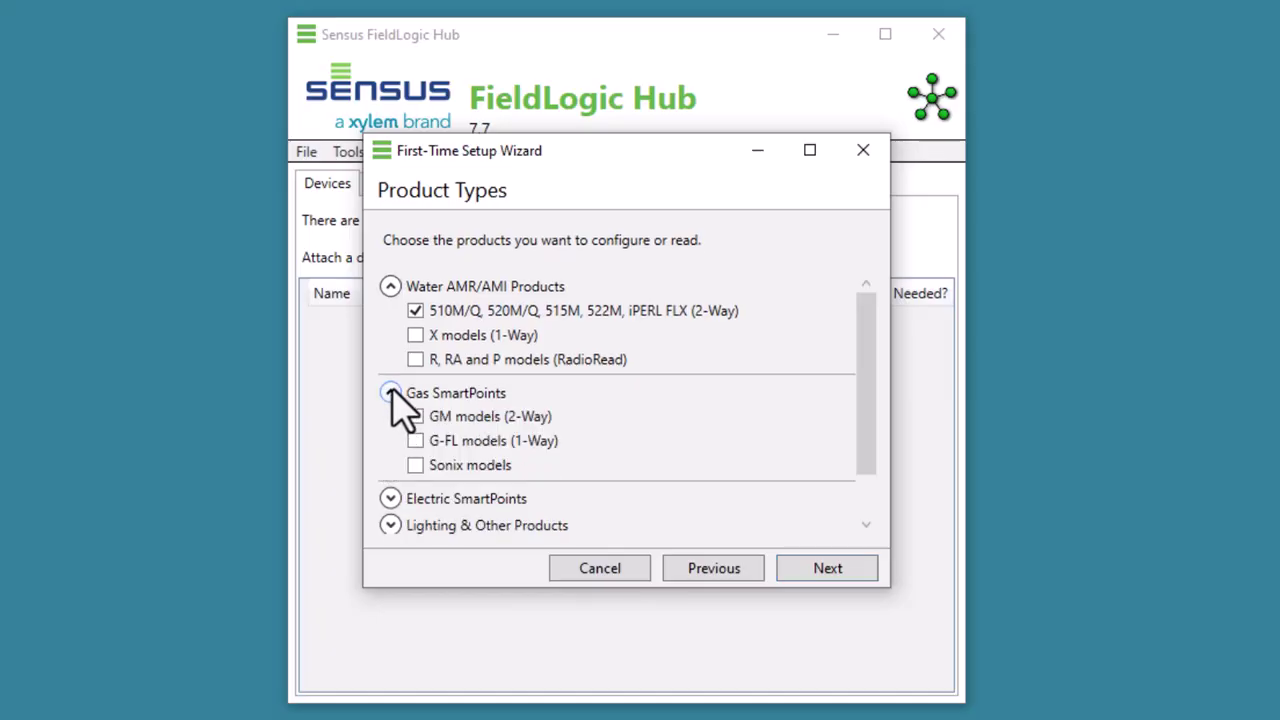
left_click(391, 392)
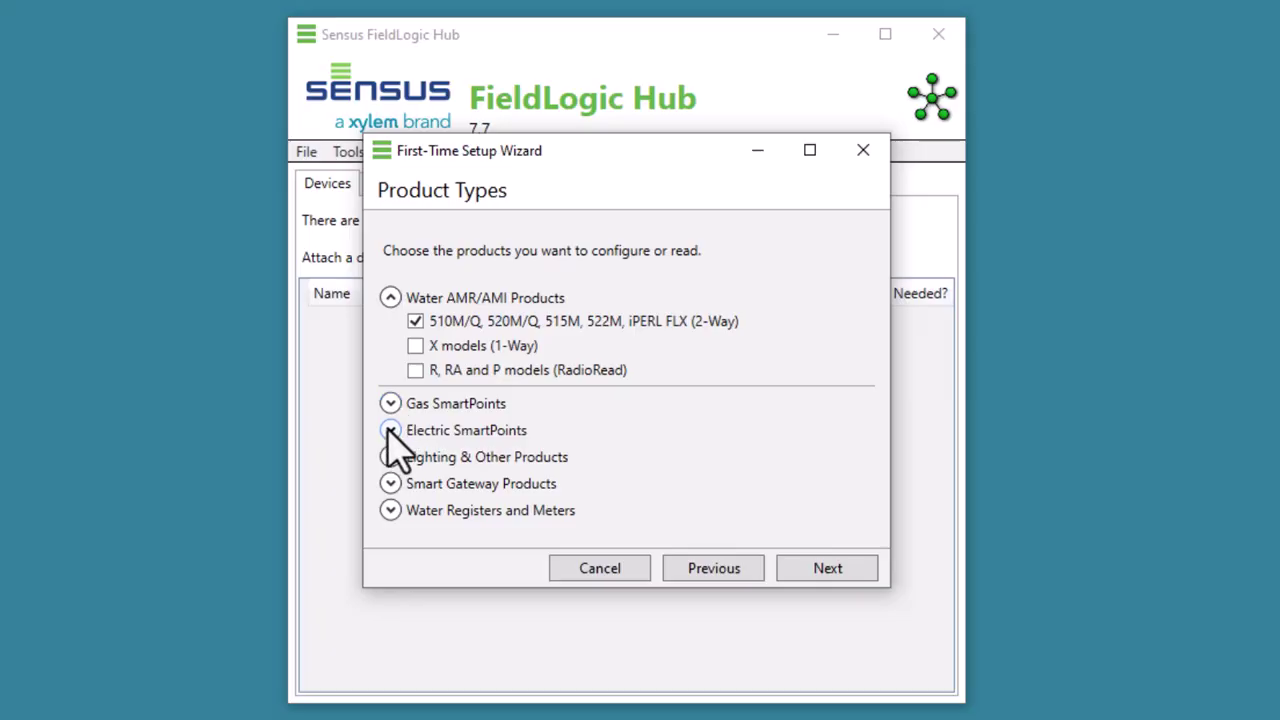
left_click(390, 420)
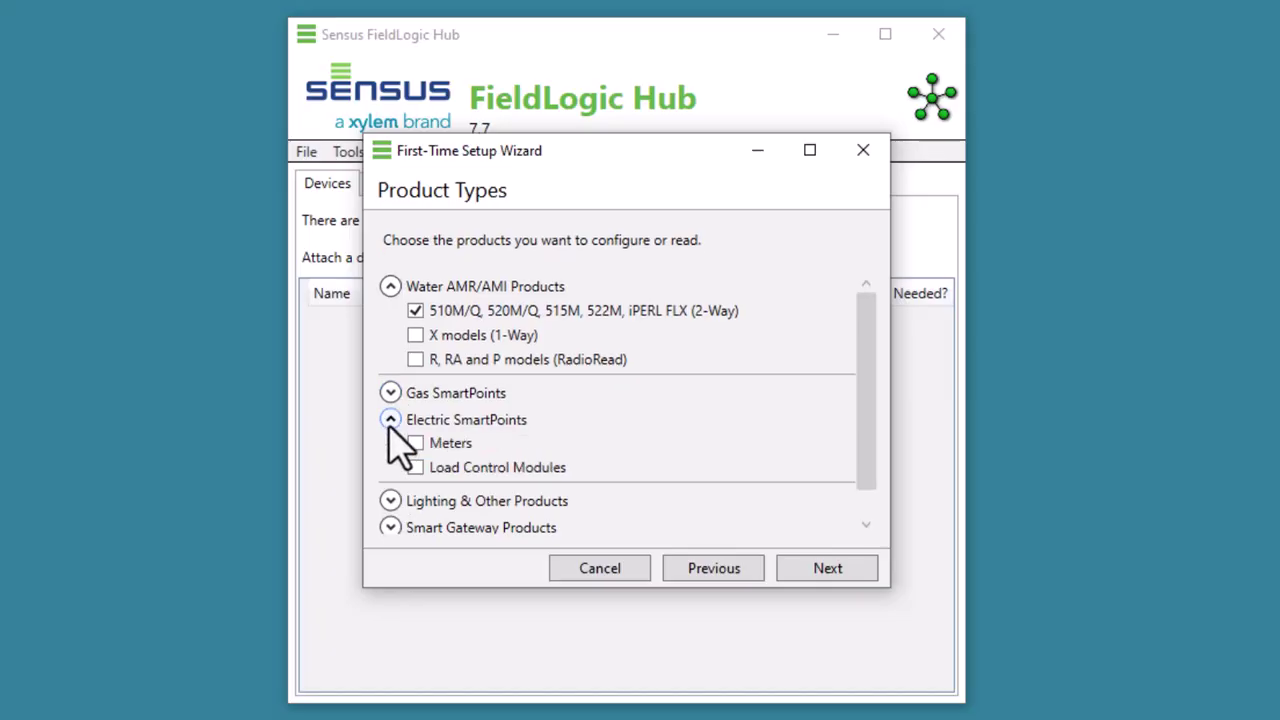
left_click(390, 424)
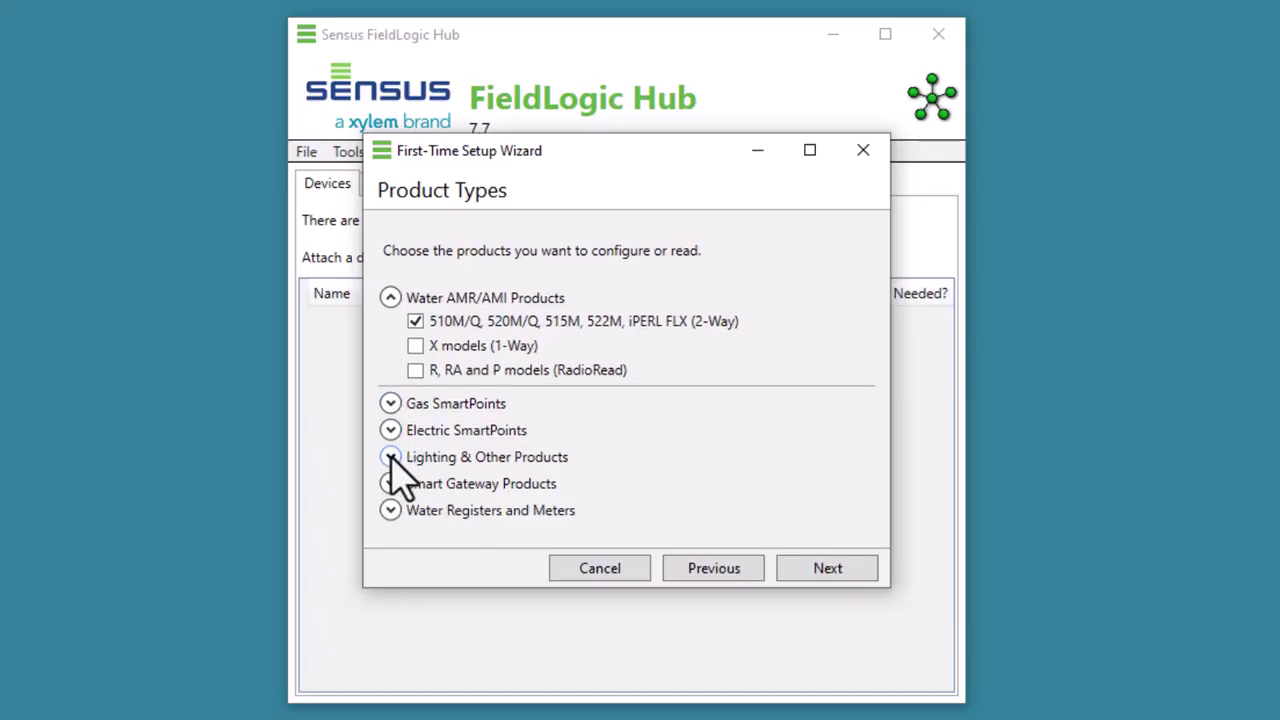
left_click(390, 457)
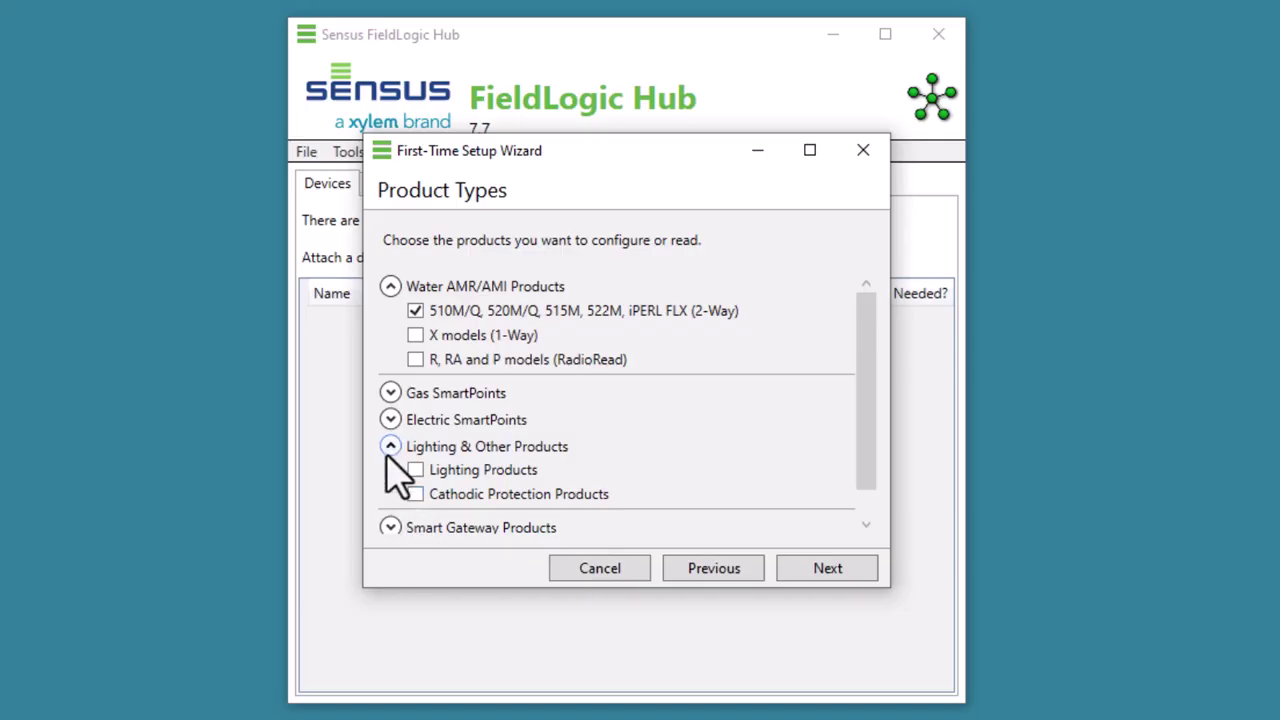
left_click(390, 447)
left_click(390, 483)
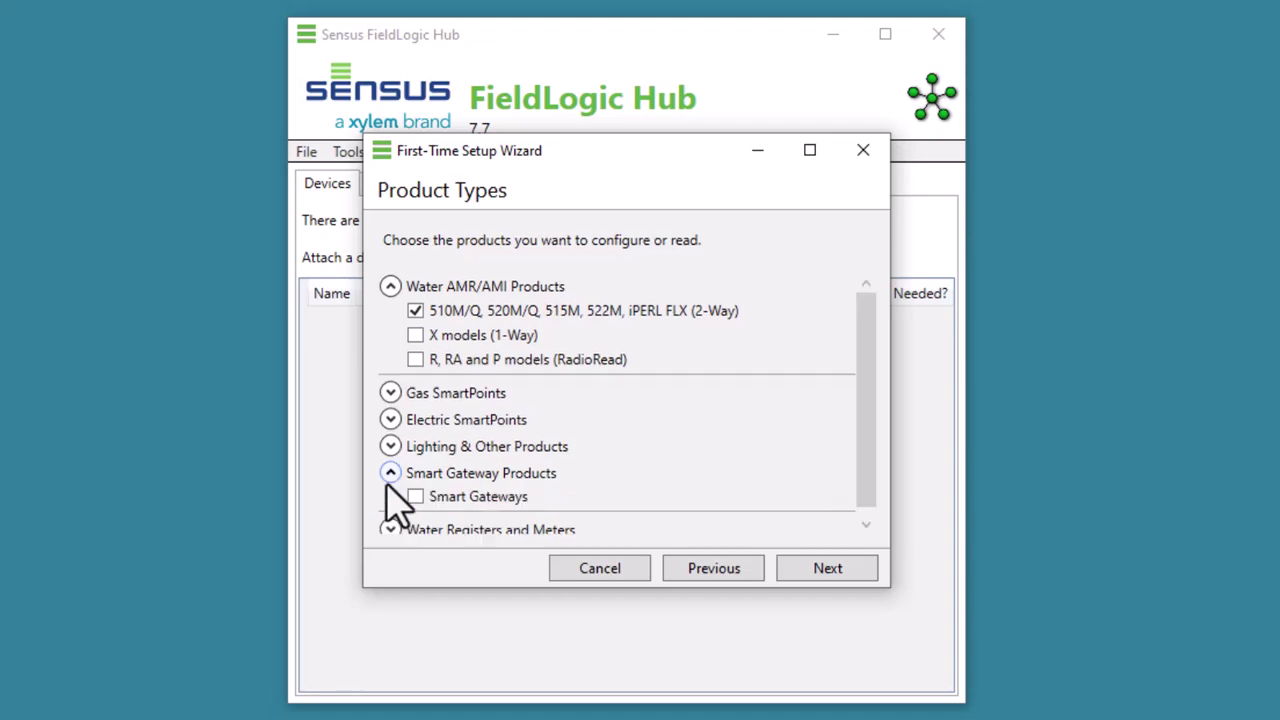
left_click(390, 473)
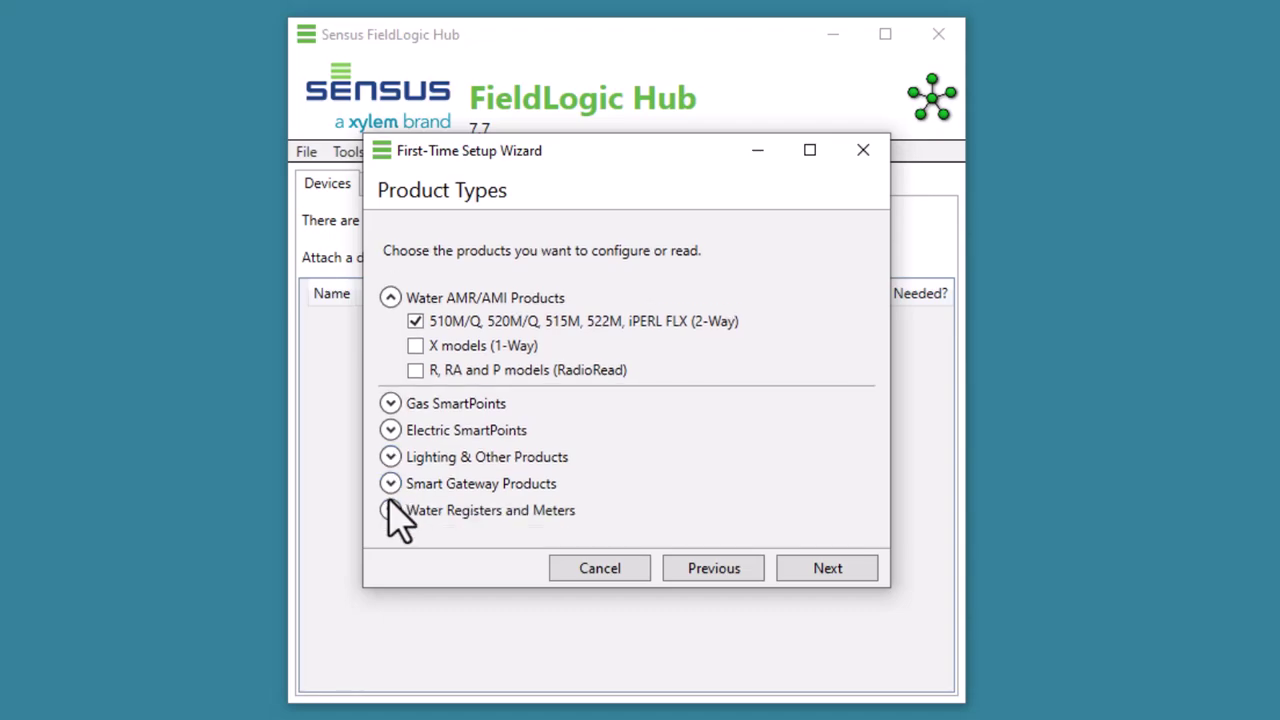
left_click(390, 510)
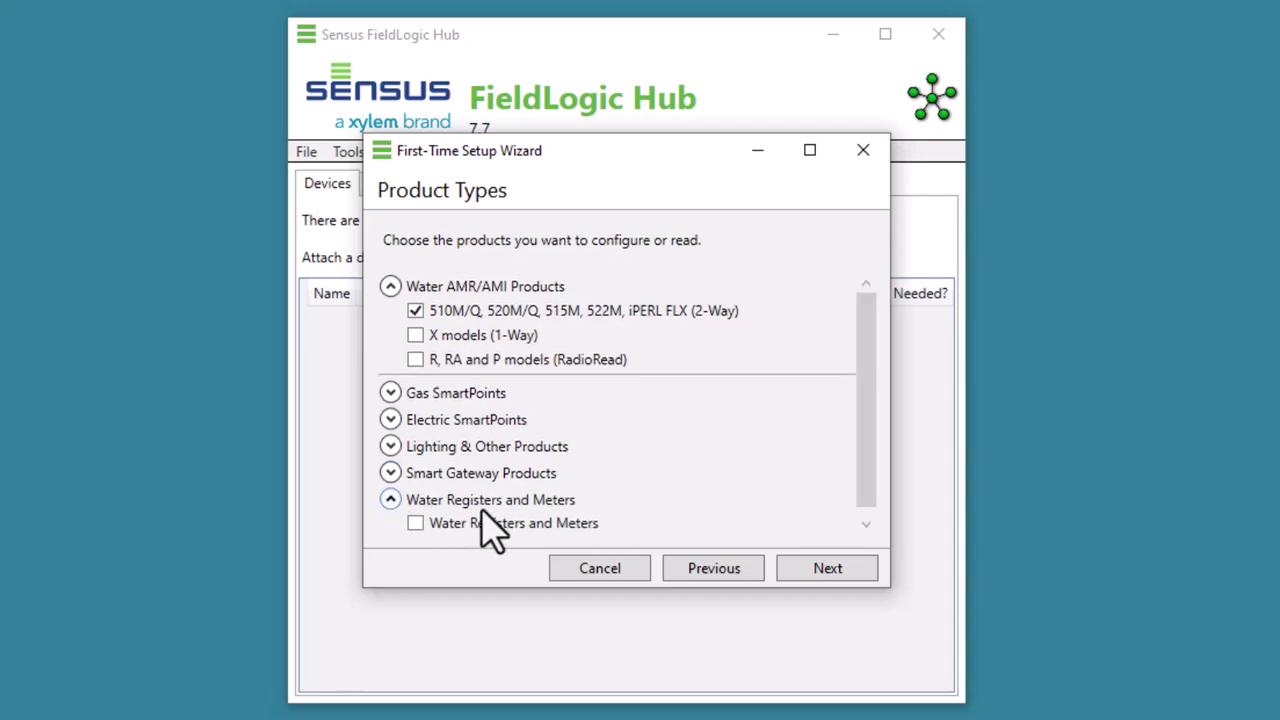
left_click(415, 524)
left_click(820, 570)
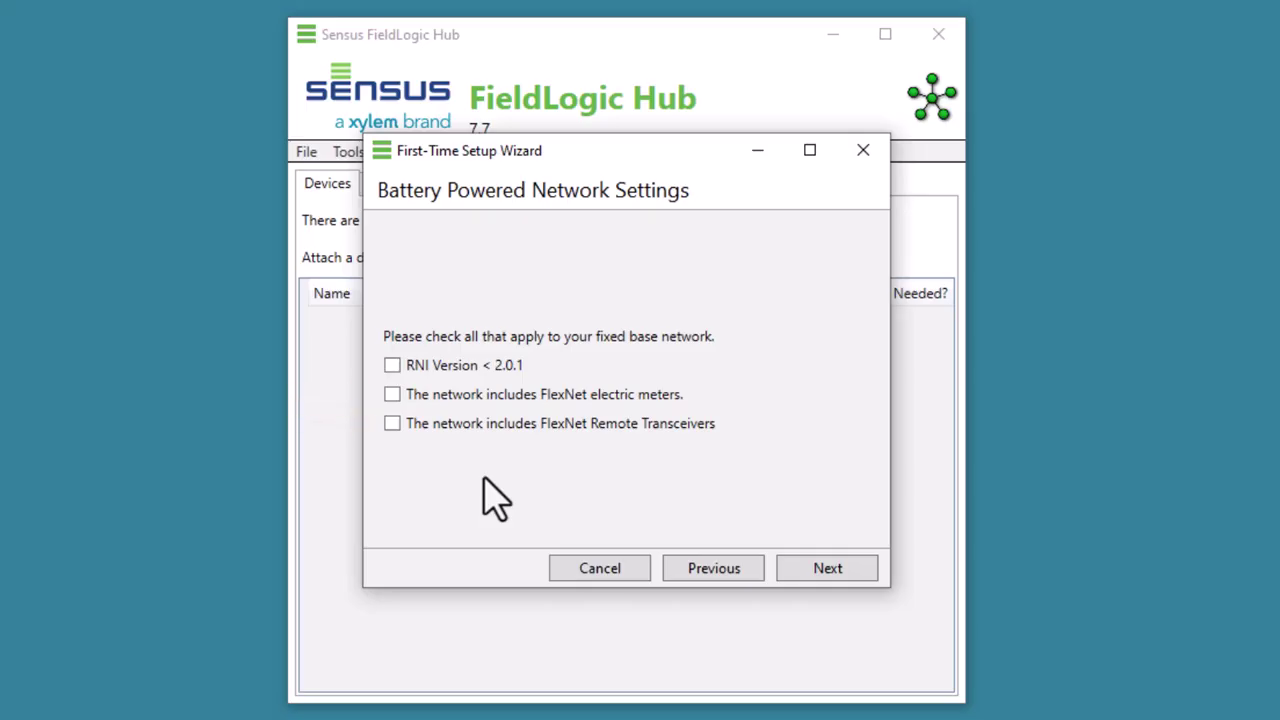
Leave battery network options unchecked and finish, creating My Device Configuration with sixteen configurations.
left_click(838, 570)
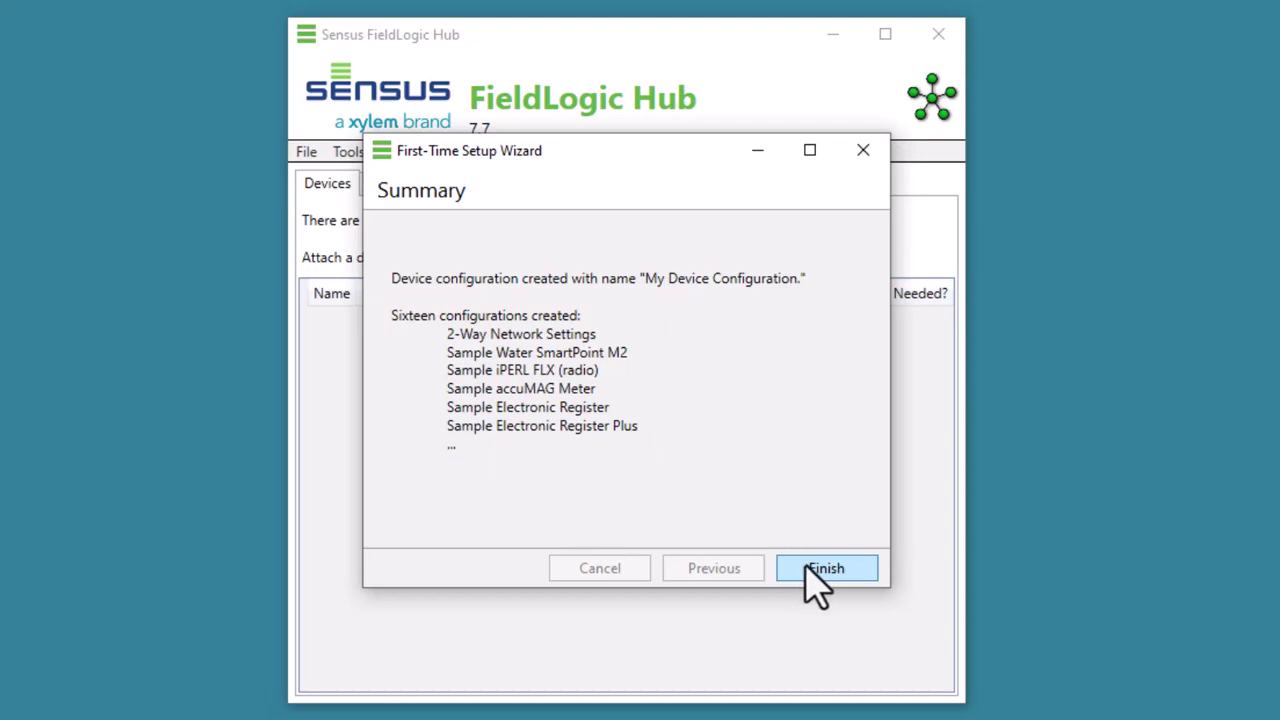
left_click(815, 580)
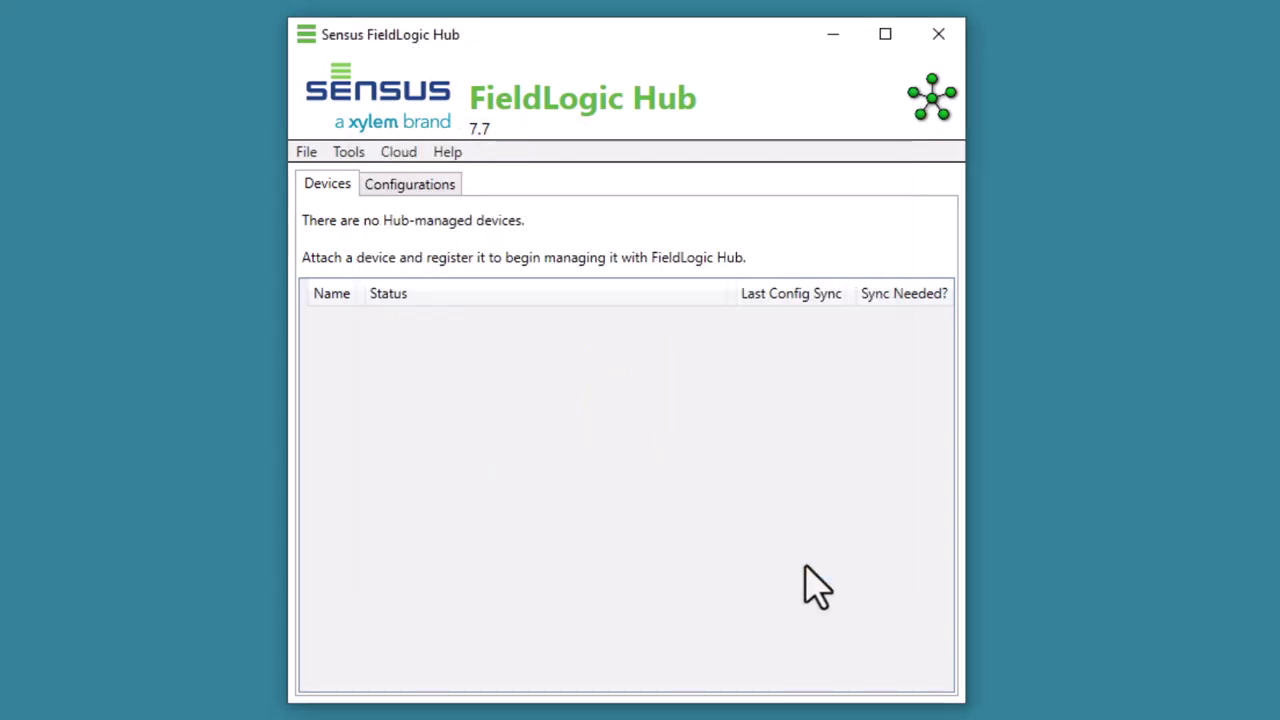